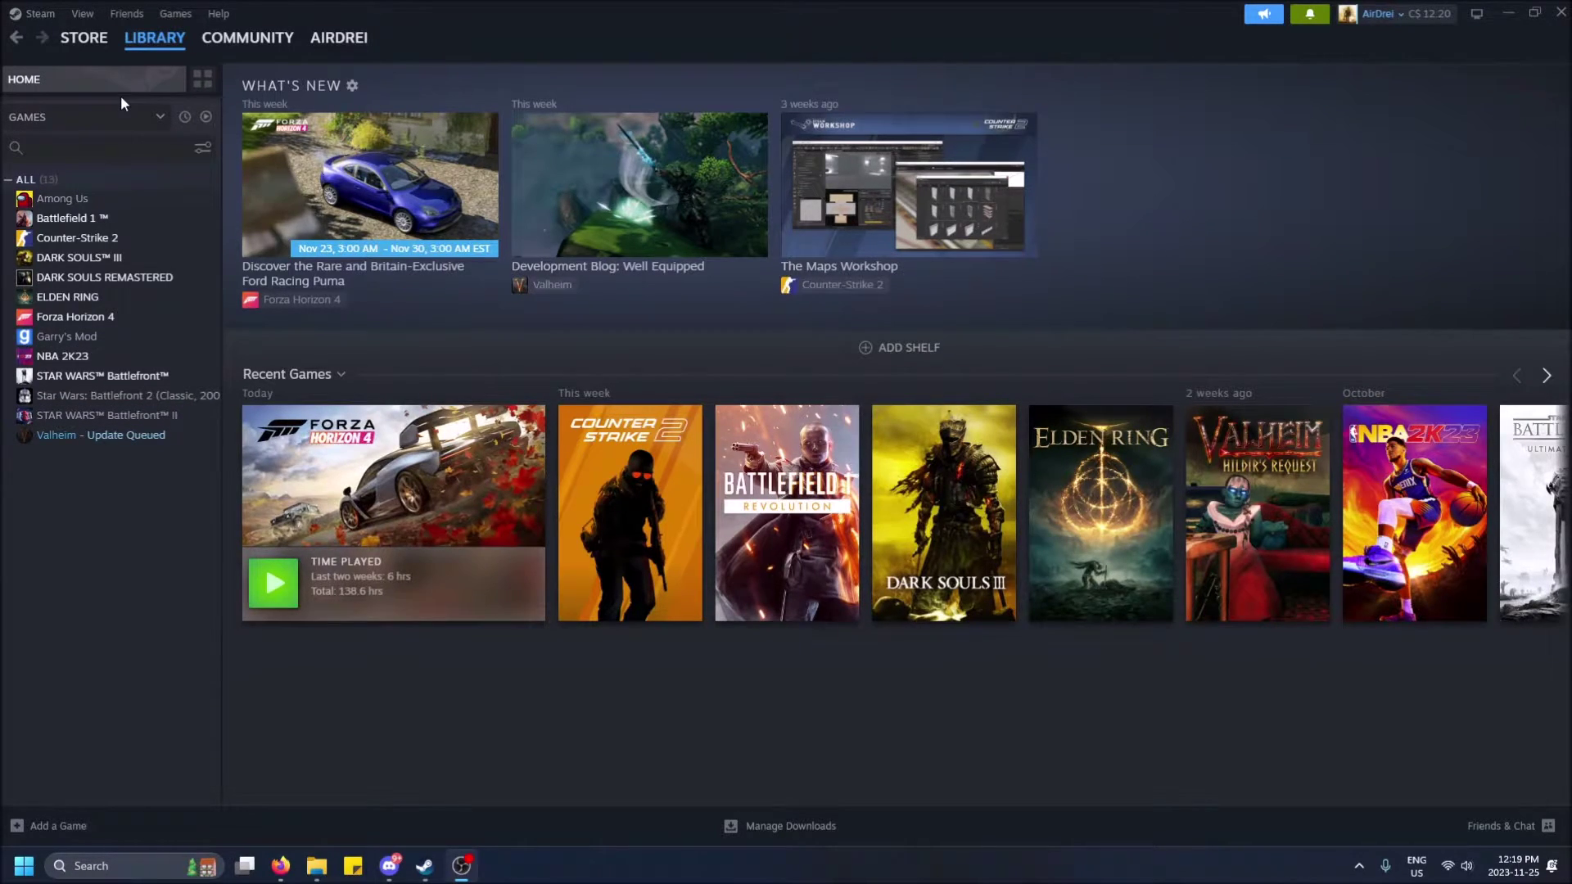
Open the Collections page of the game library
{"action": "mouse_move", "coordinate": [93, 39]}
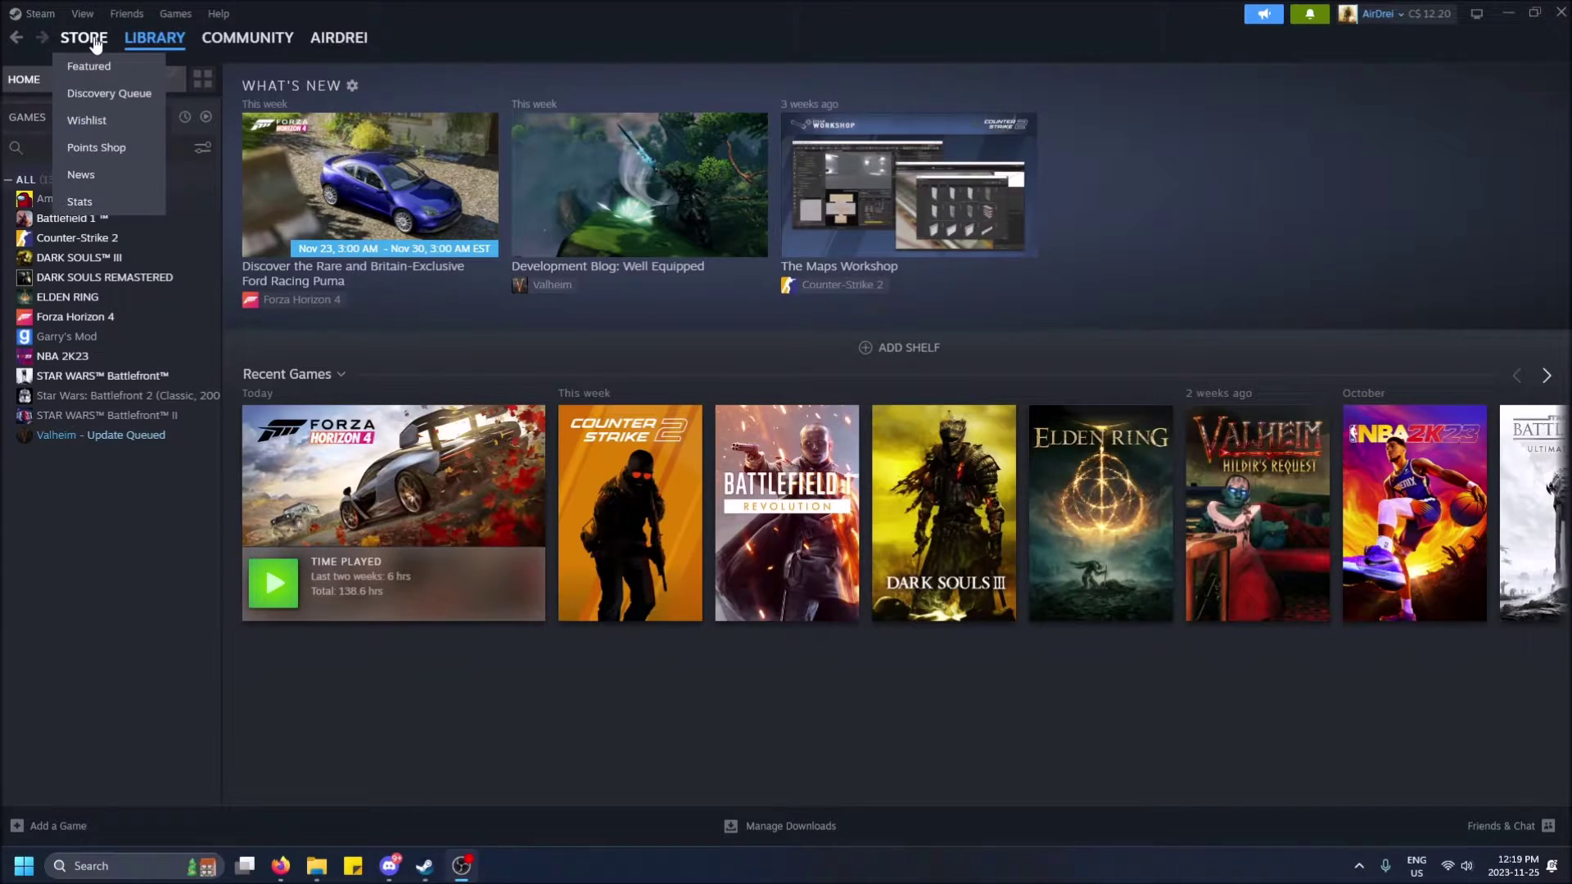
{"action": "mouse_move", "coordinate": [173, 57]}
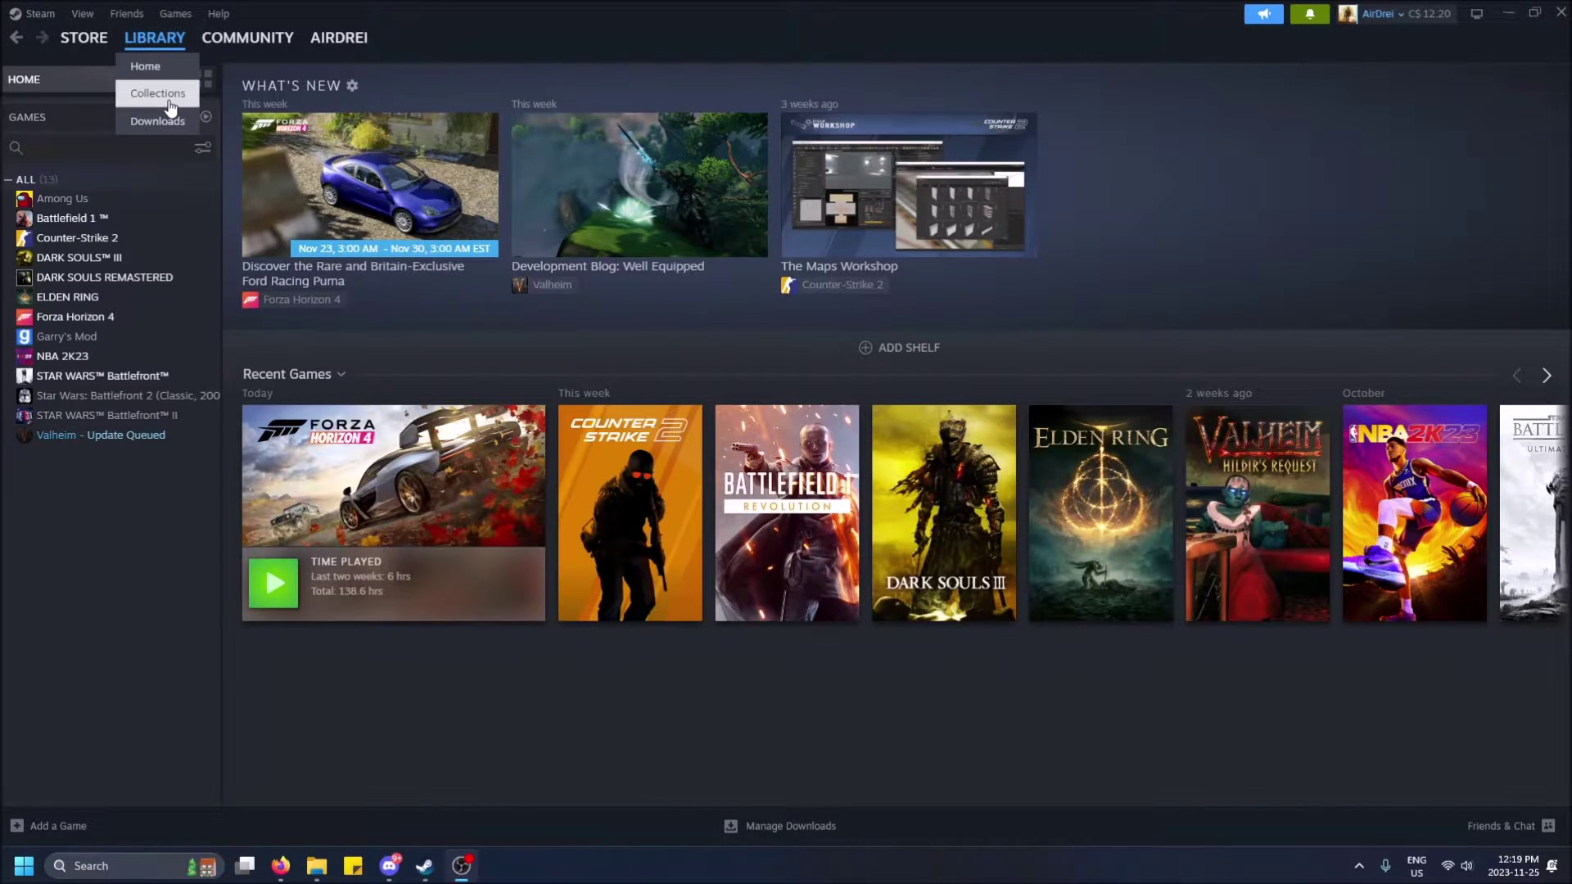
{"action": "left_click", "coordinate": [153, 66]}
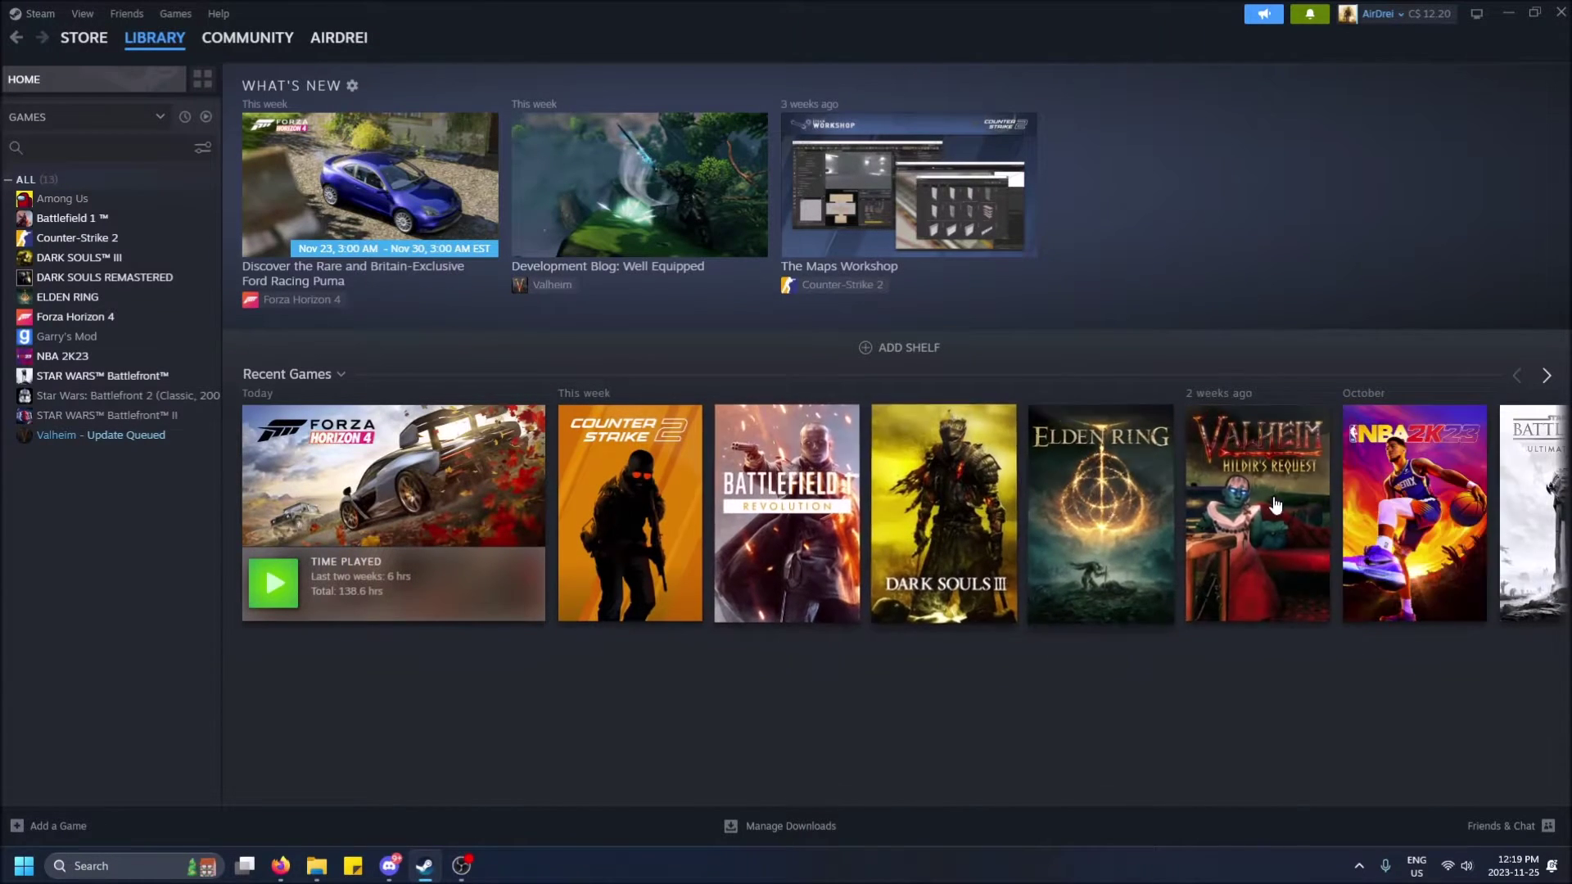
{"action": "mouse_move", "coordinate": [159, 62]}
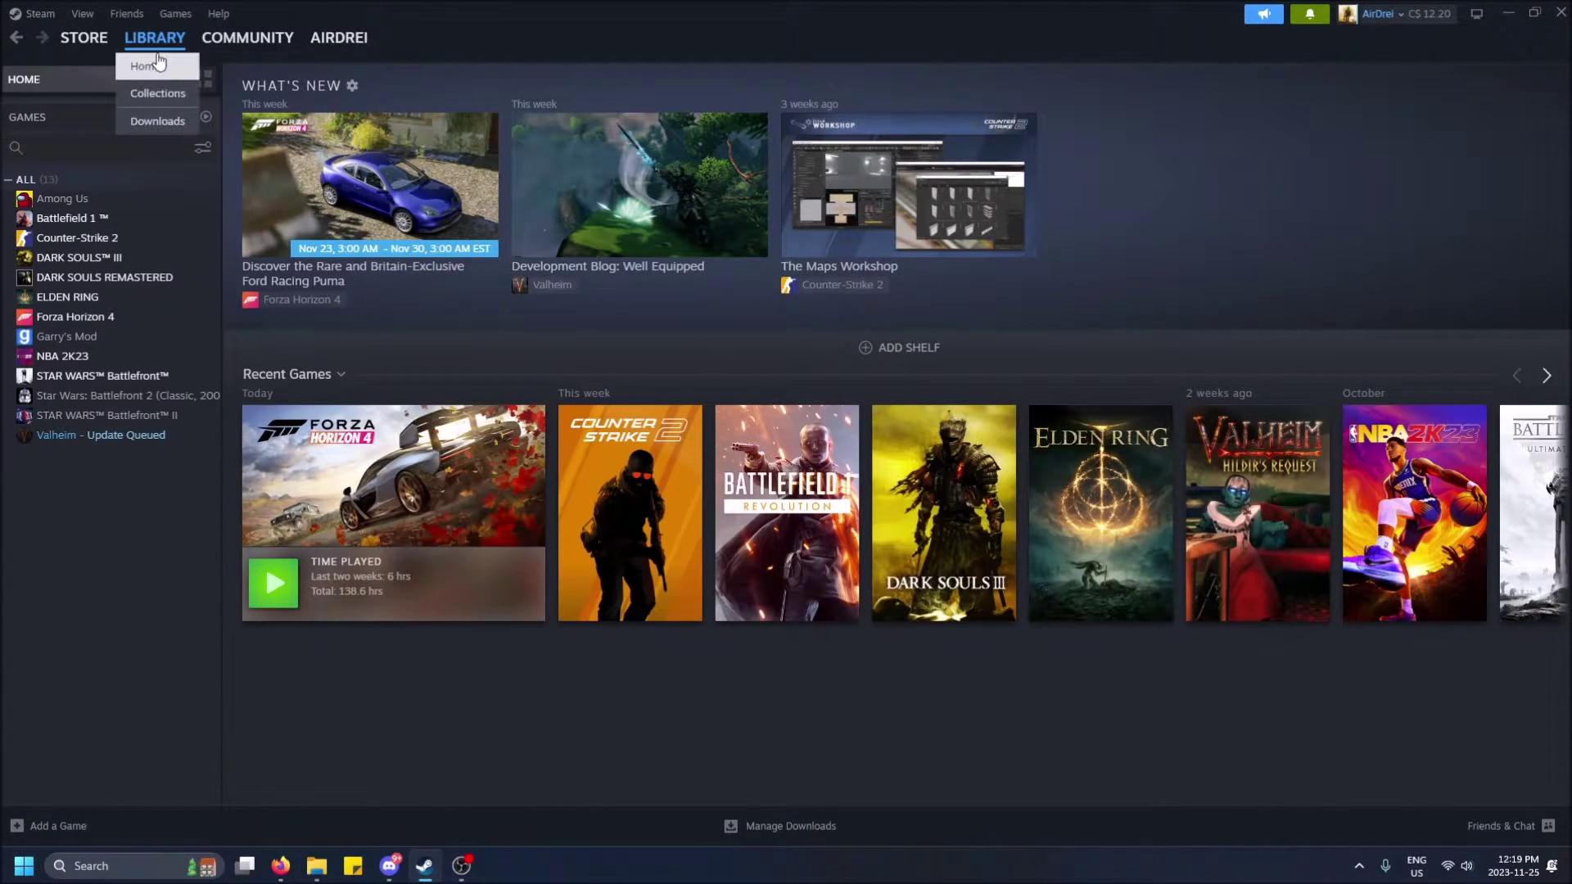
{"action": "left_click", "coordinate": [170, 97]}
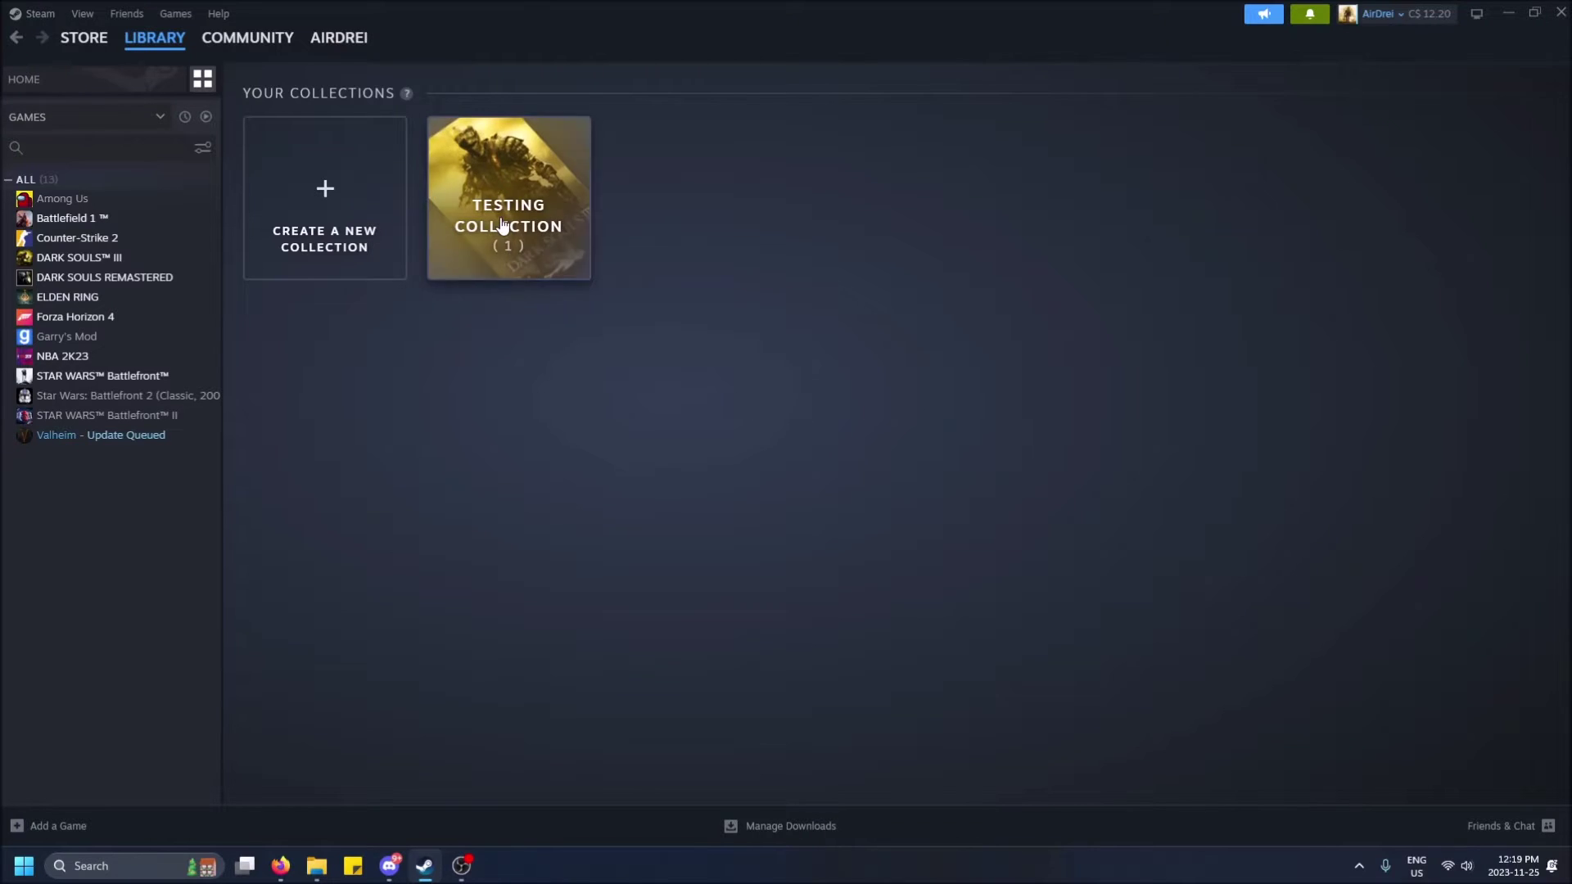
Create a standard collection named BASIC COLLECTION and choose to show collections in the game list
{"action": "left_click", "coordinate": [326, 225]}
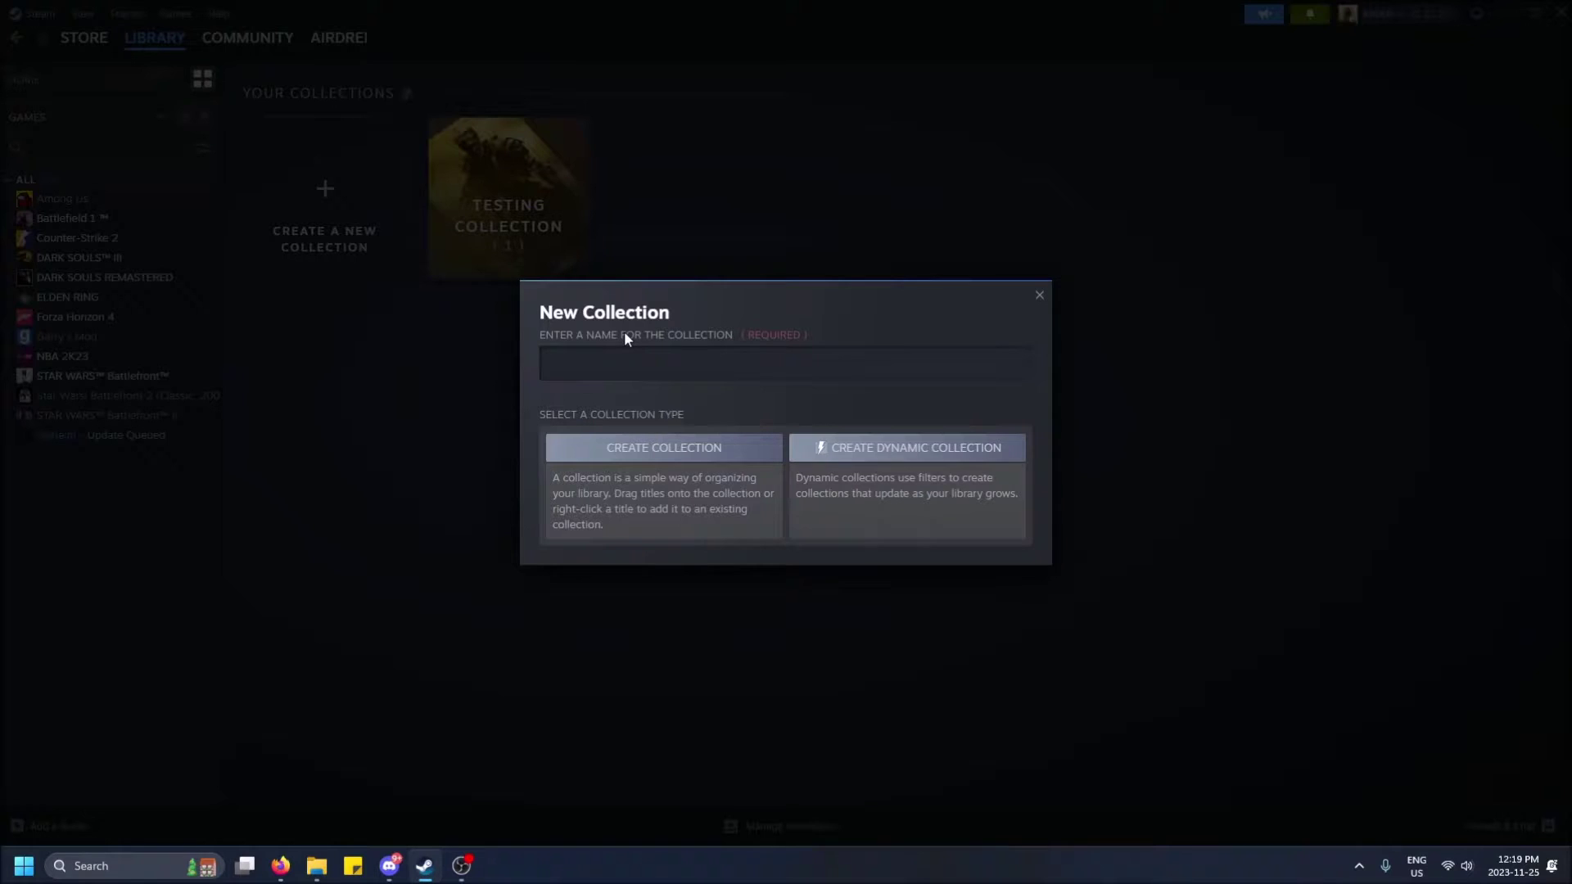
{"action": "type", "text": "BASIC COLLECTION"}
{"action": "double_click", "coordinate": [642, 363]}
{"action": "left_click", "coordinate": [642, 363]}
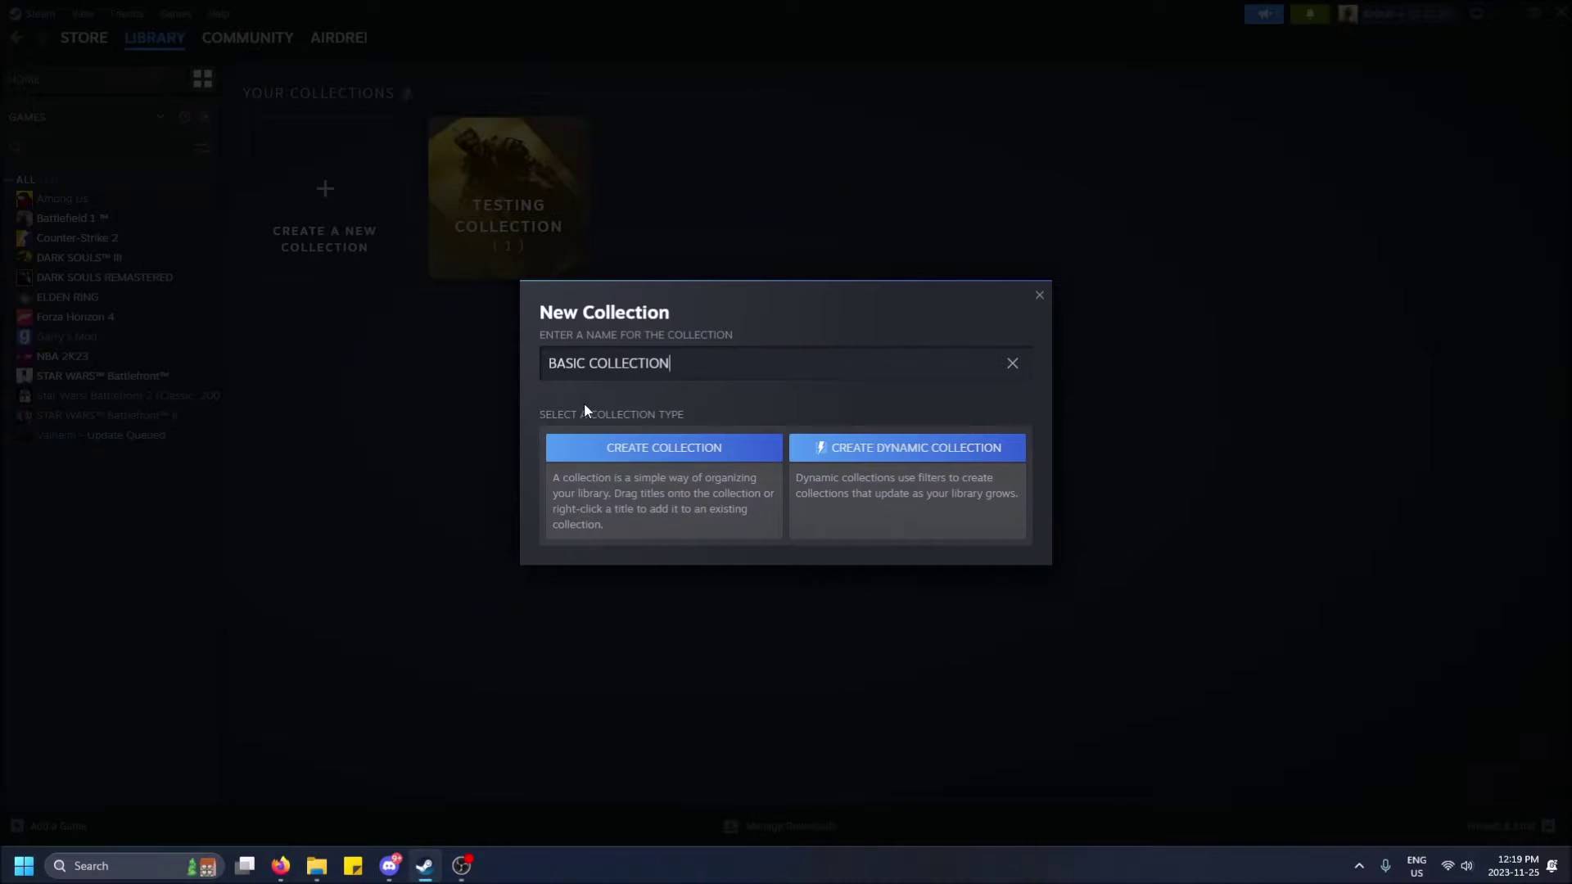
{"action": "left_click", "coordinate": [576, 483]}
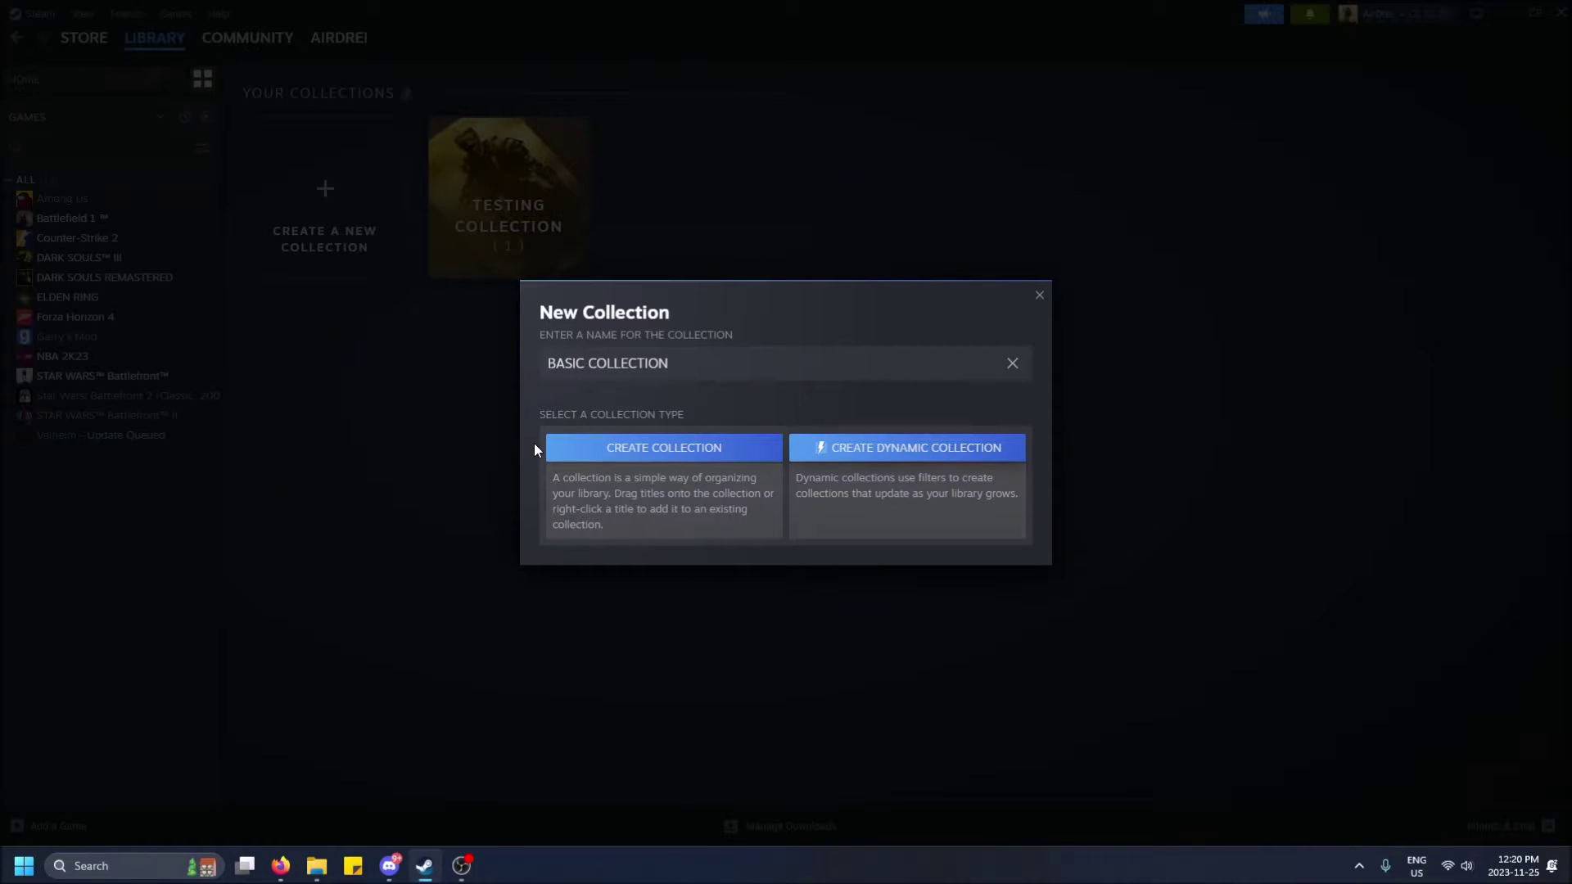
{"action": "left_click", "coordinate": [643, 453]}
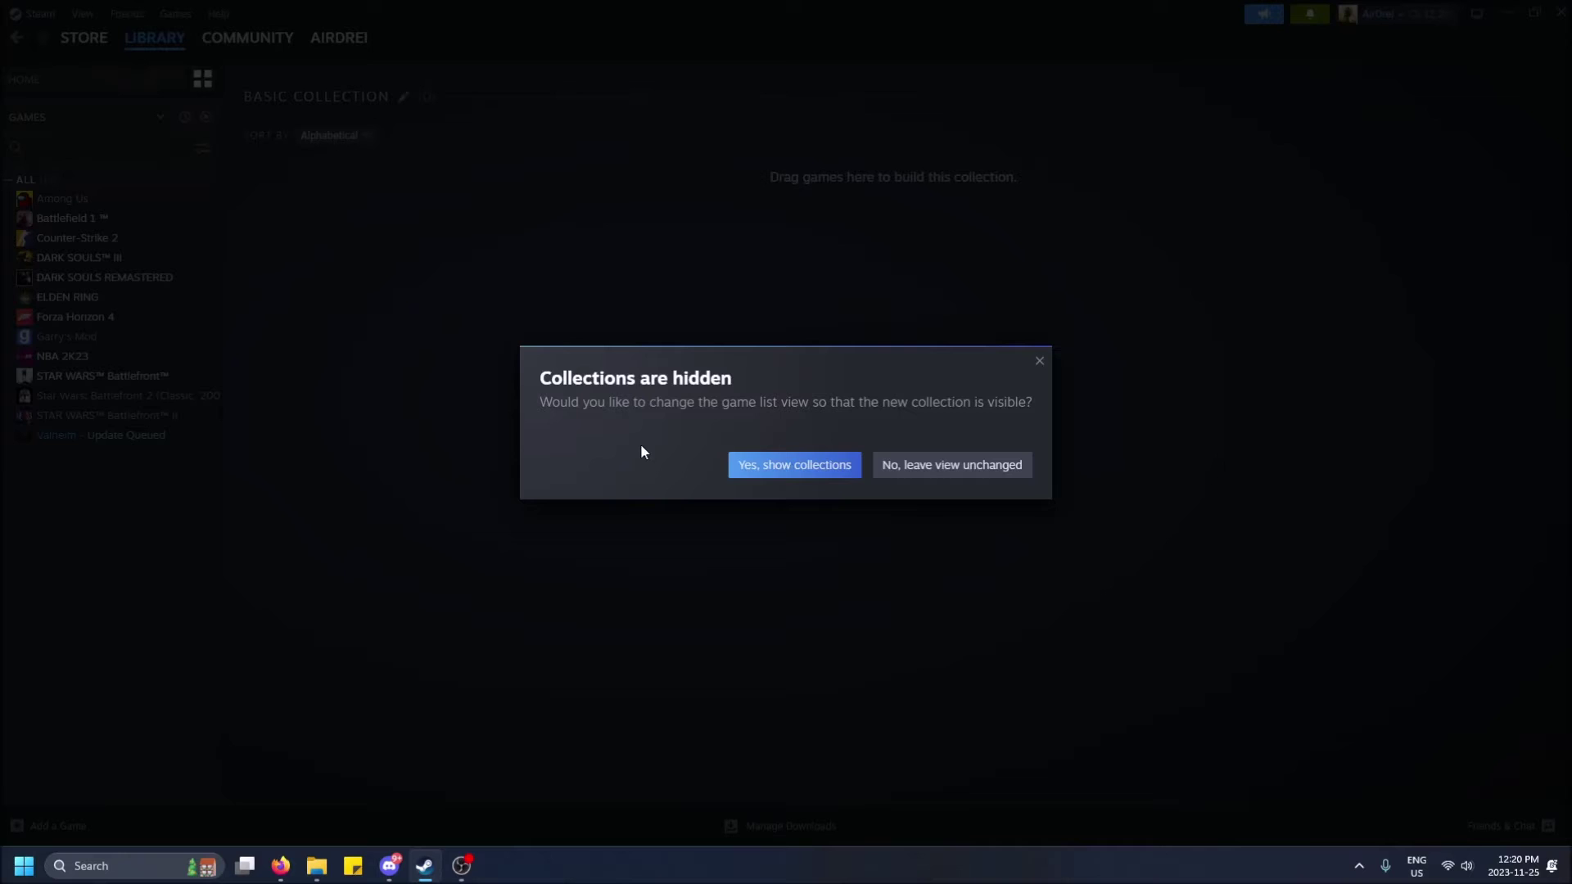
{"action": "left_click", "coordinate": [801, 472]}
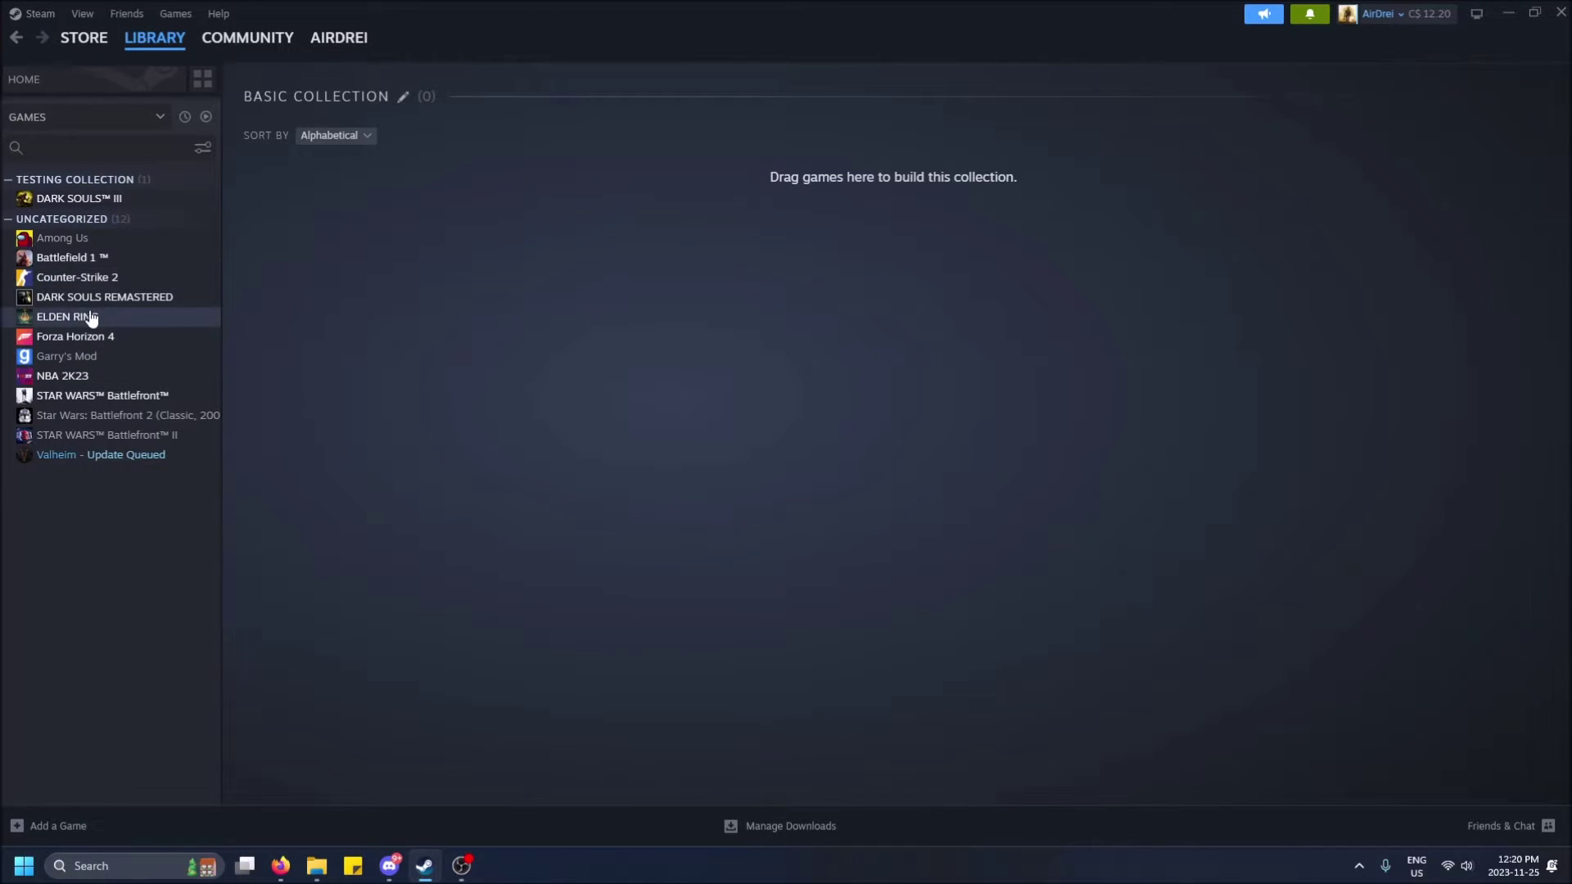
Add ELDEN RING, DARK SOULS III and DARK SOULS REMASTERED to BASIC COLLECTION
{"action": "left_click_drag", "start_coordinate": [84, 317], "coordinate": [449, 291]}
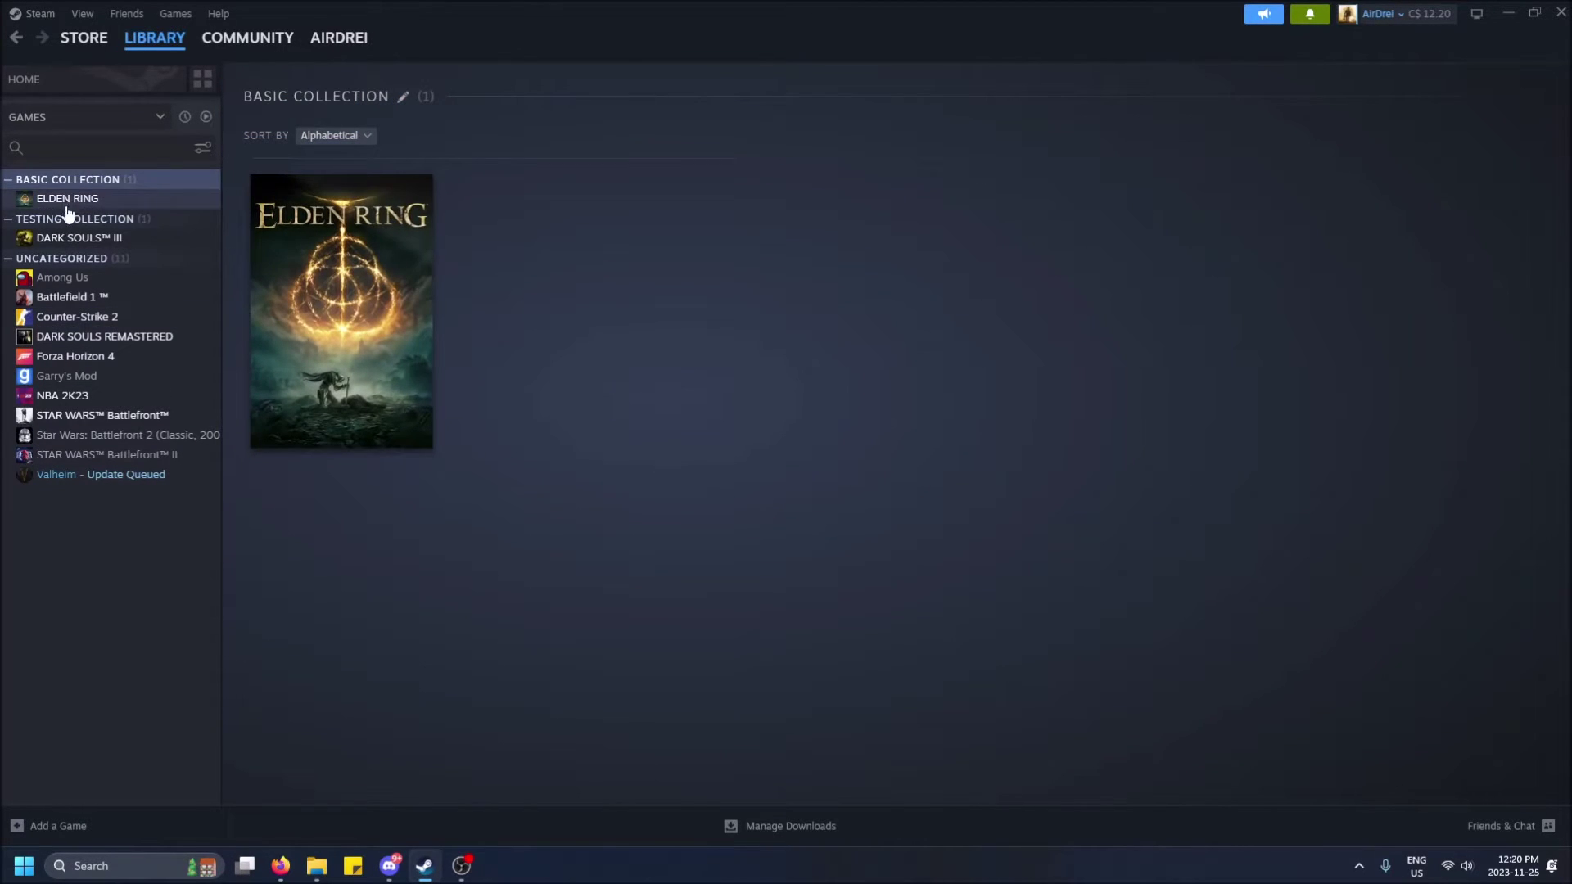
{"action": "left_click_drag", "start_coordinate": [70, 244], "coordinate": [695, 302]}
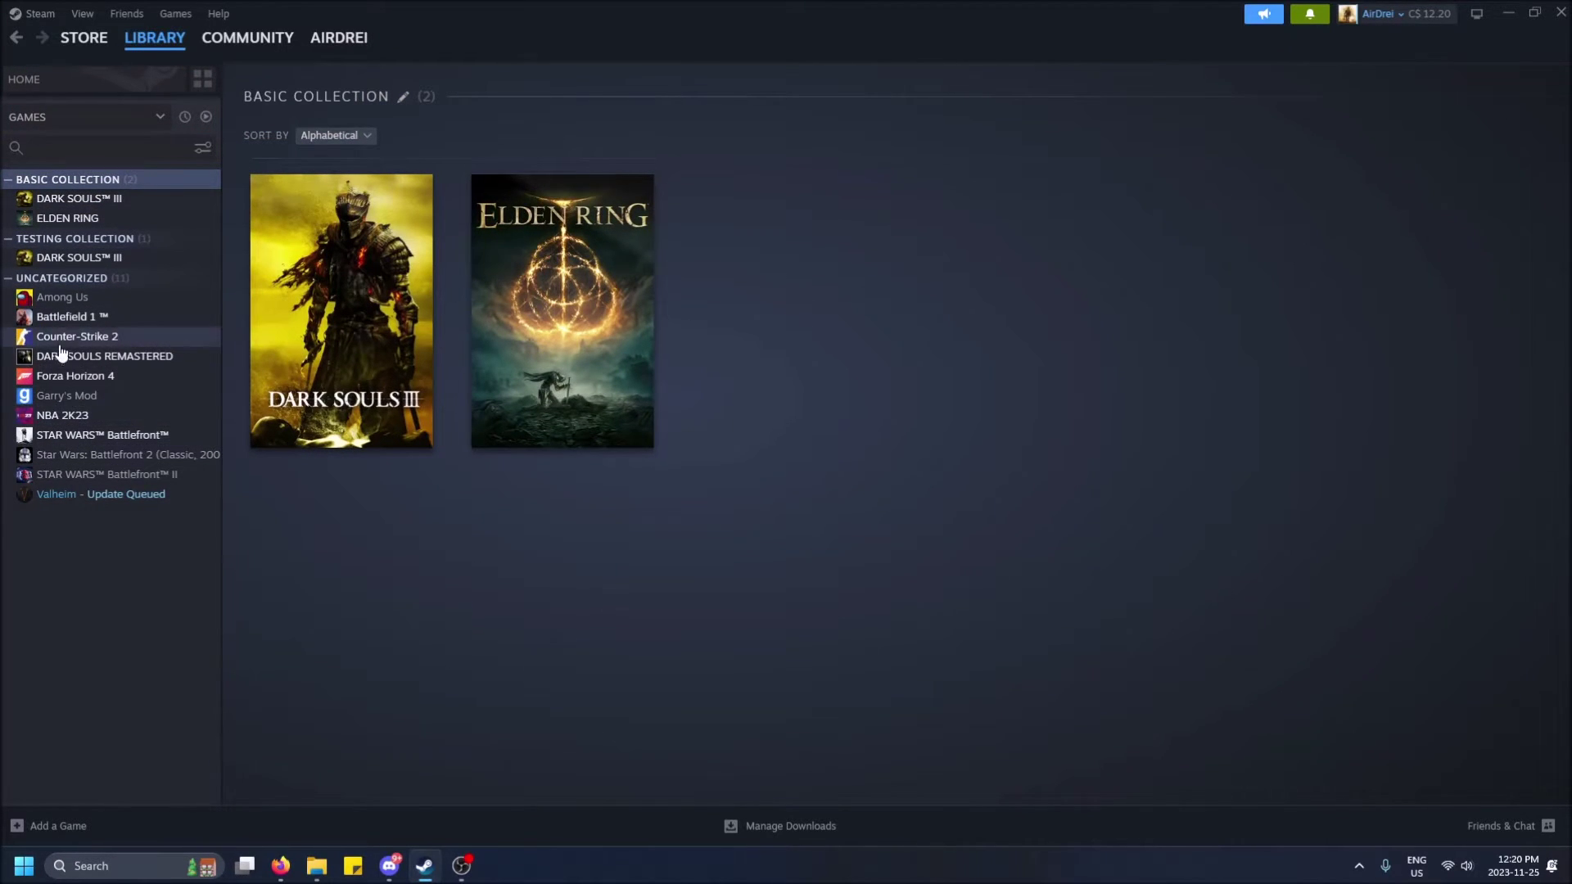
{"action": "left_click_drag", "start_coordinate": [78, 364], "coordinate": [823, 340]}
{"action": "left_click_drag", "start_coordinate": [551, 390], "coordinate": [909, 364]}
{"action": "mouse_move", "coordinate": [528, 295]}
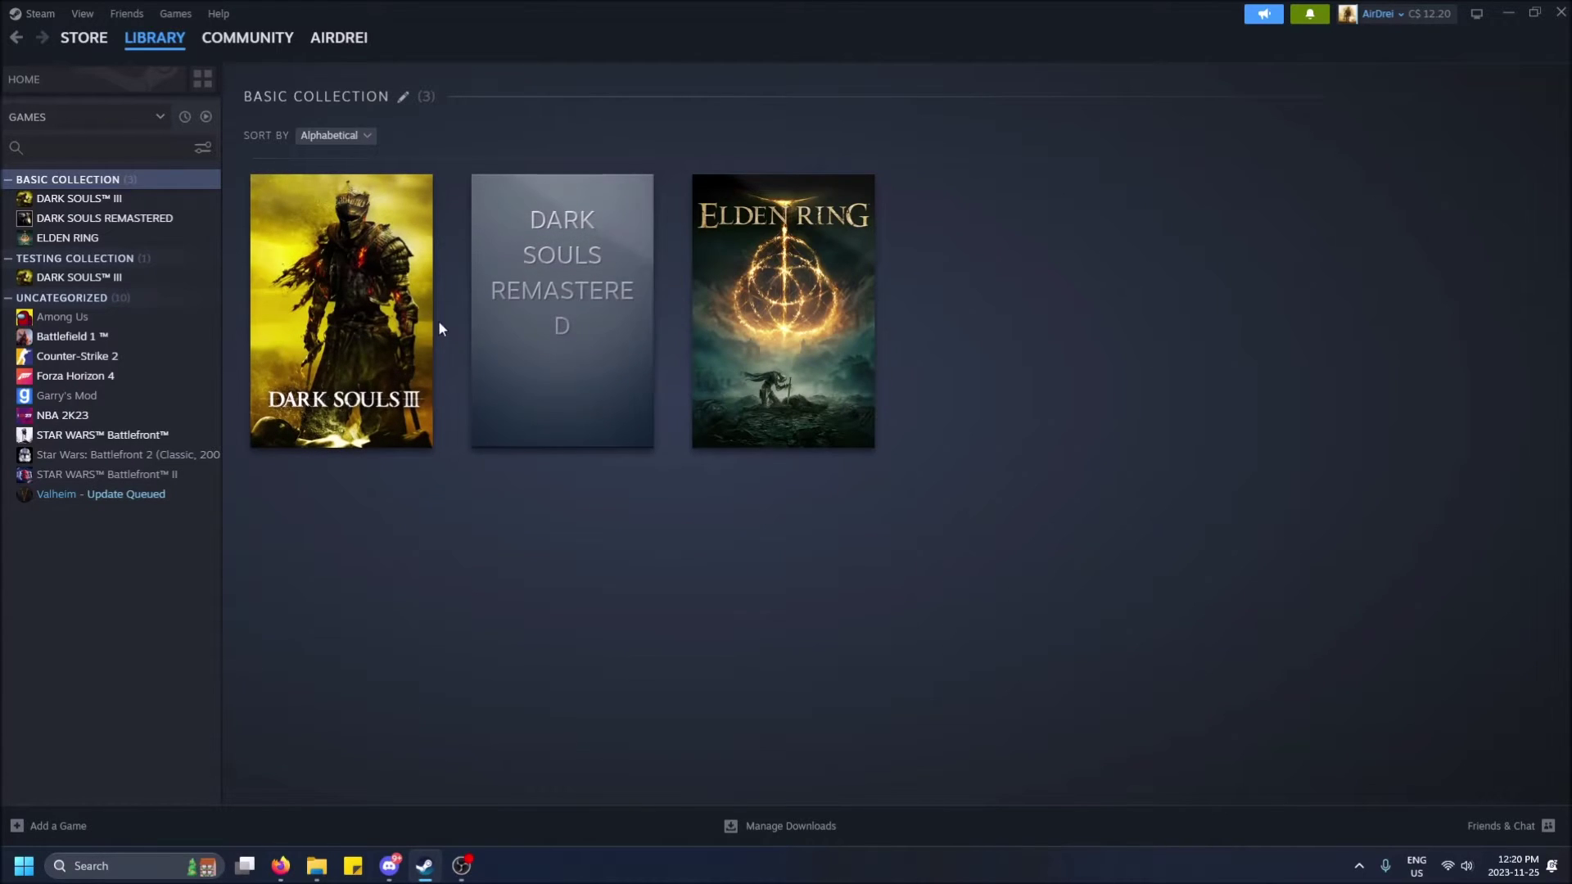
{"action": "mouse_move", "coordinate": [508, 324]}
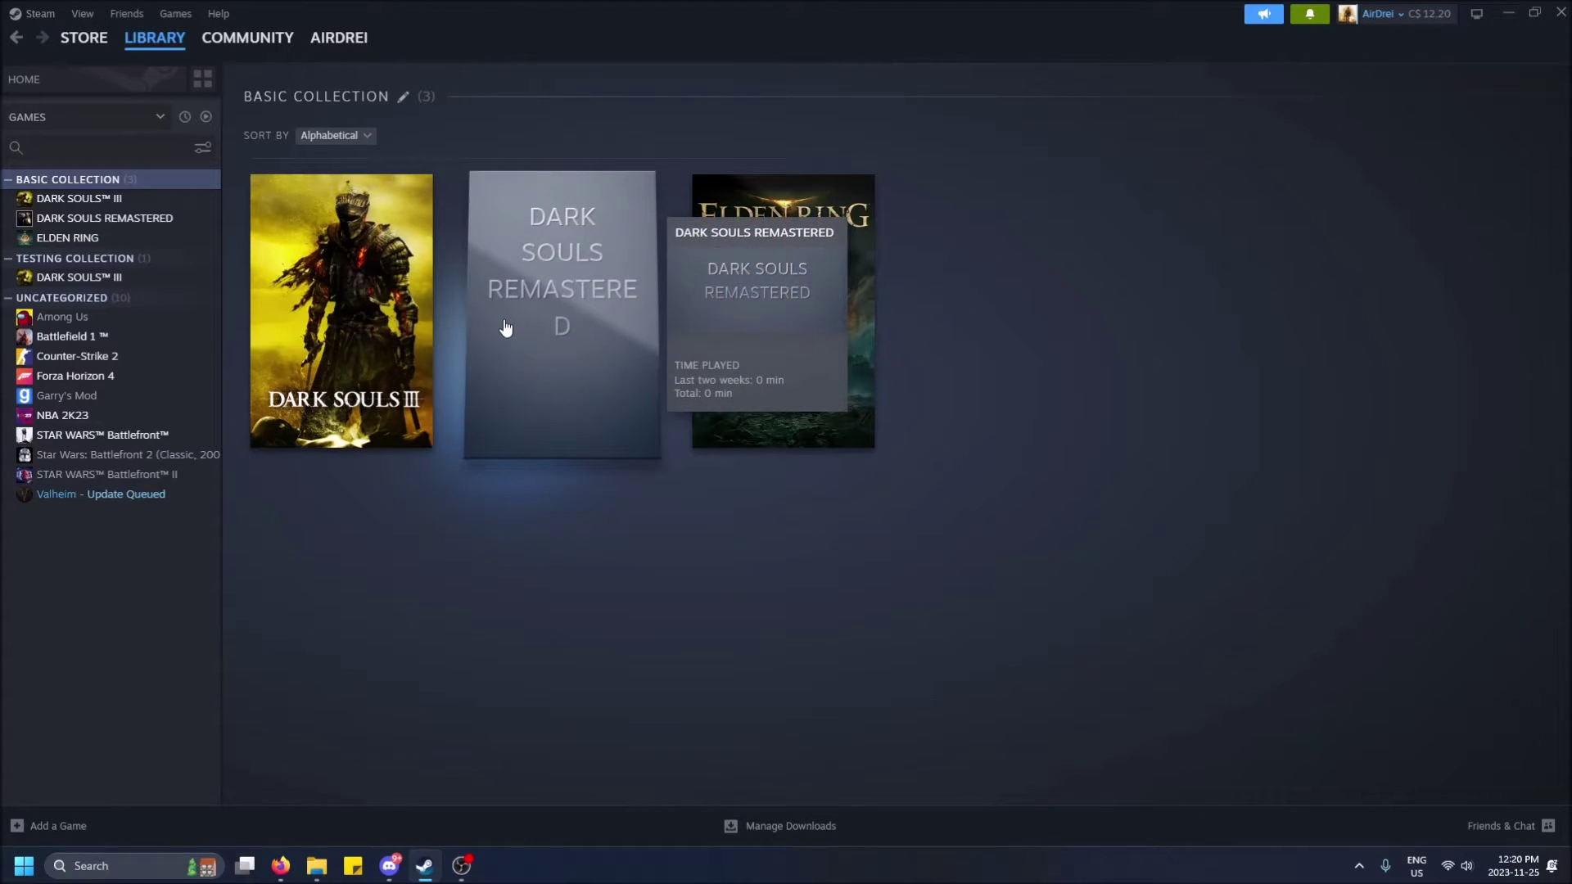
{"action": "mouse_move", "coordinate": [335, 309]}
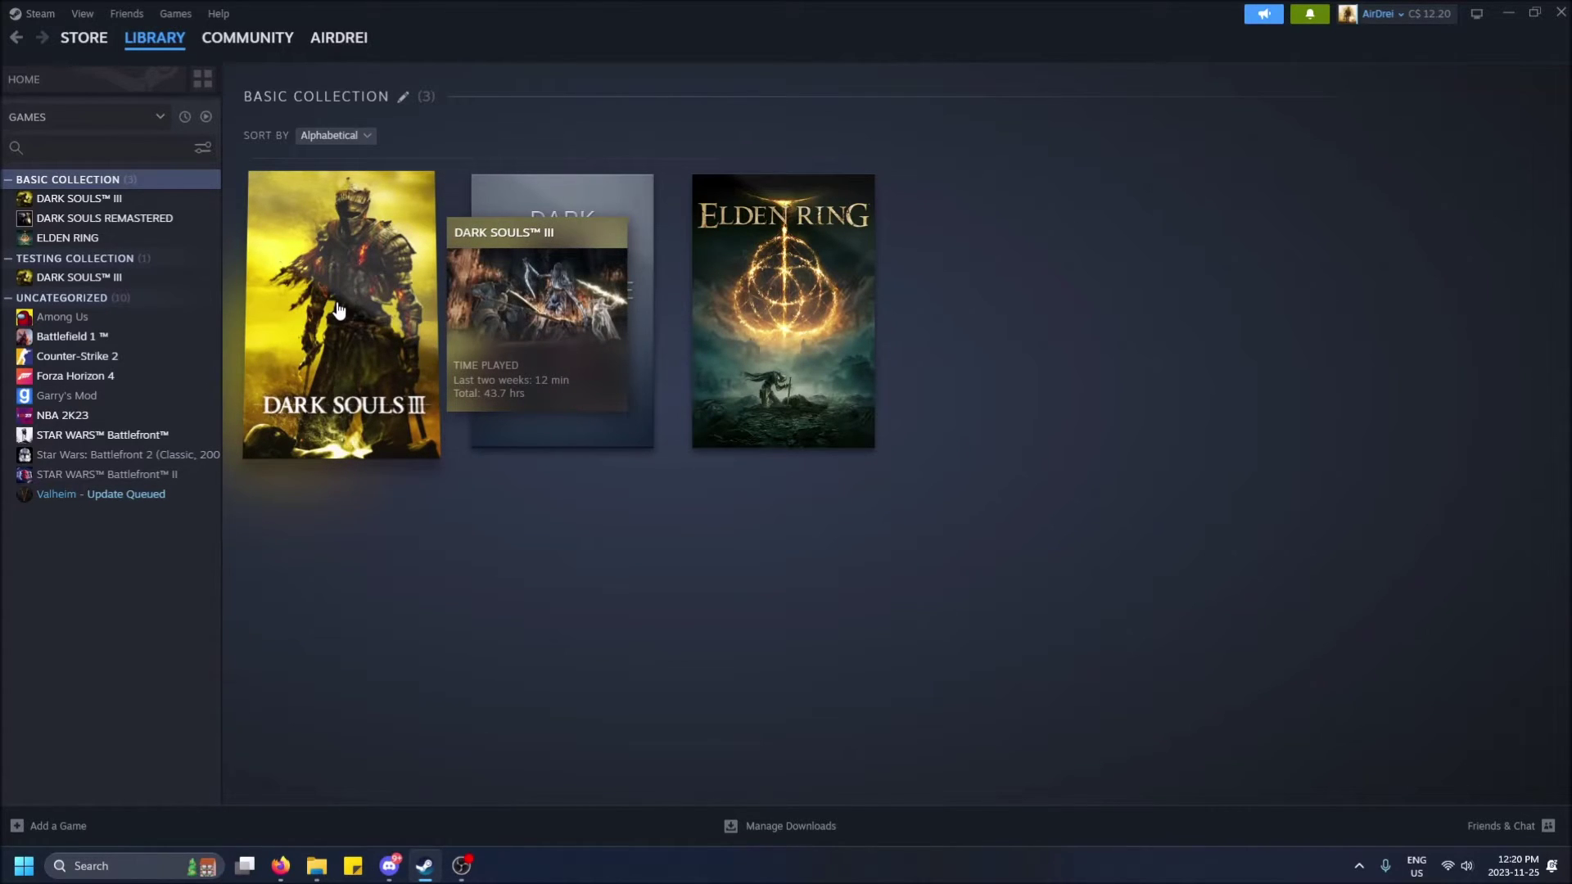
{"action": "mouse_move", "coordinate": [788, 336]}
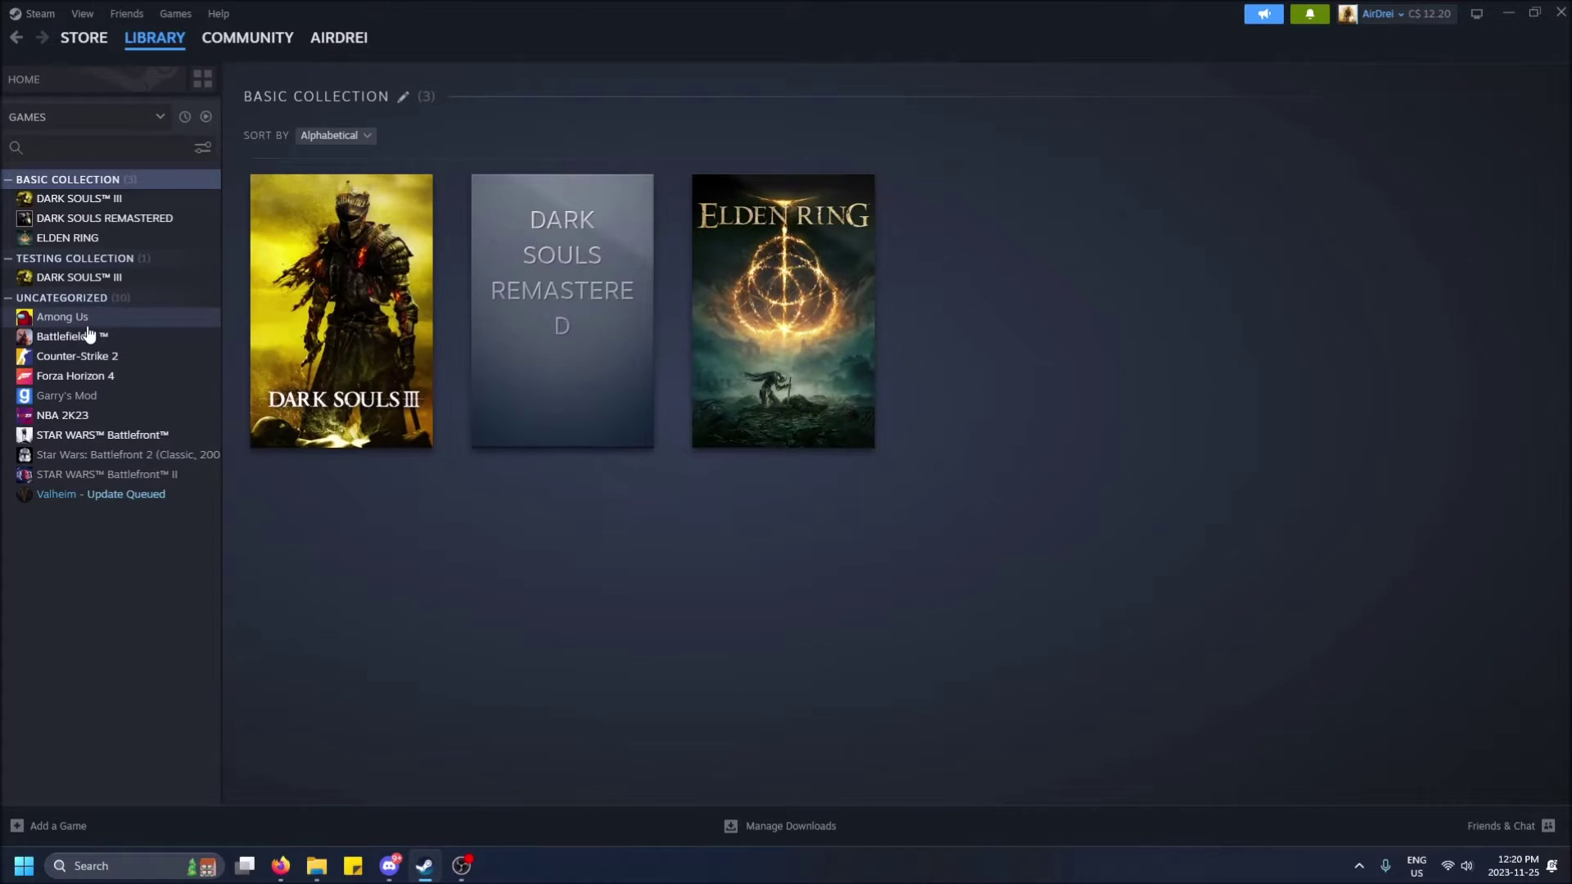
Sort BASIC COLLECTION by Last Played, and switch the sorting to Size on Disk
{"action": "left_click", "coordinate": [339, 138]}
{"action": "left_click", "coordinate": [297, 282]}
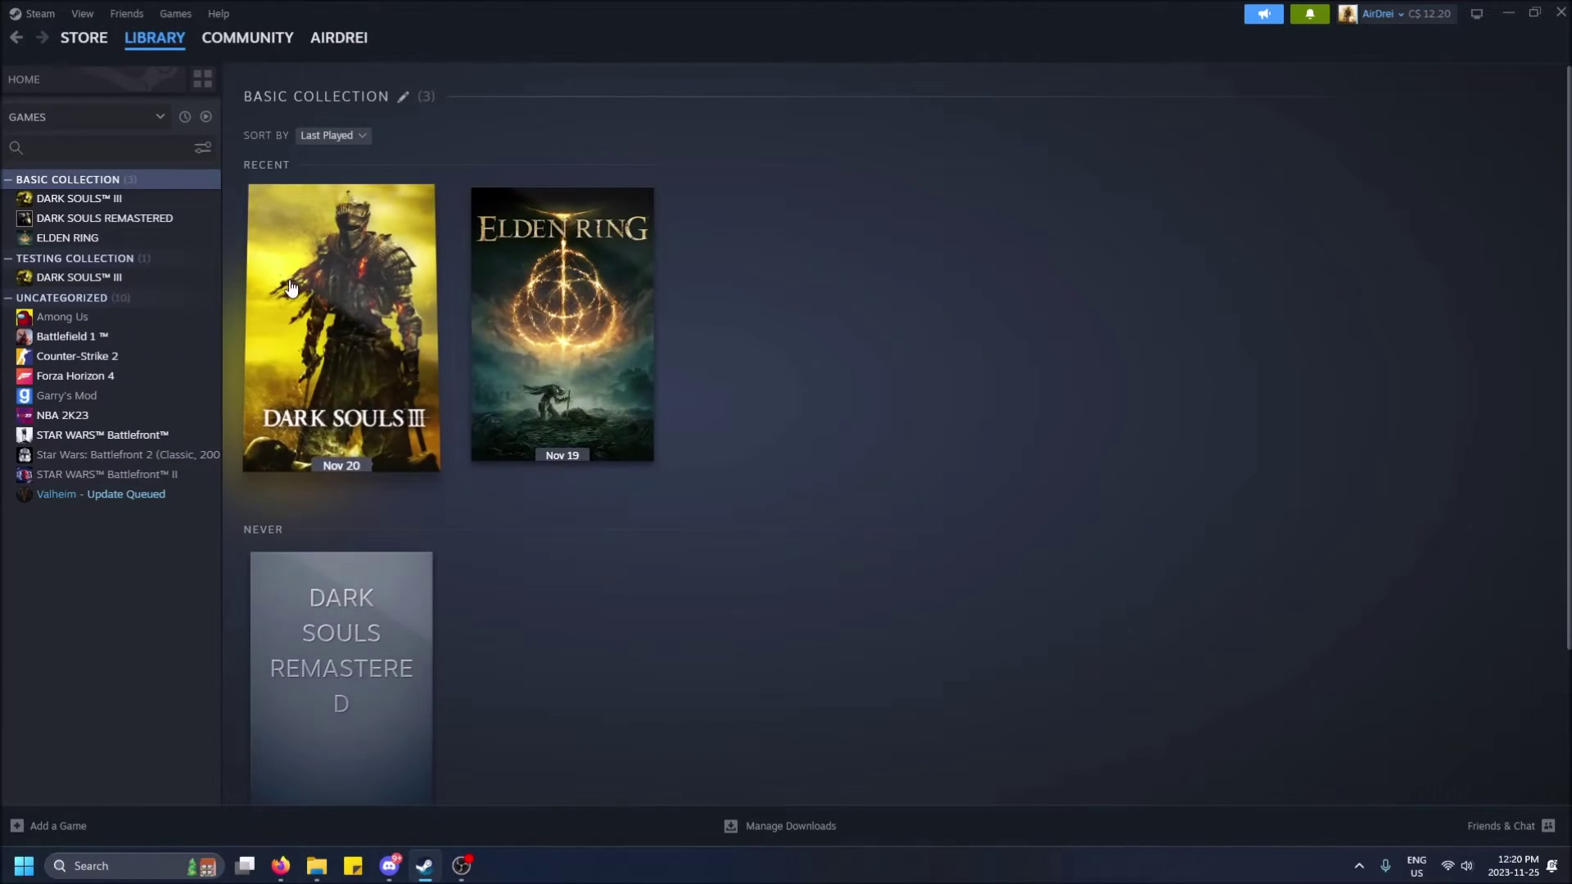
{"action": "left_click", "coordinate": [329, 135]}
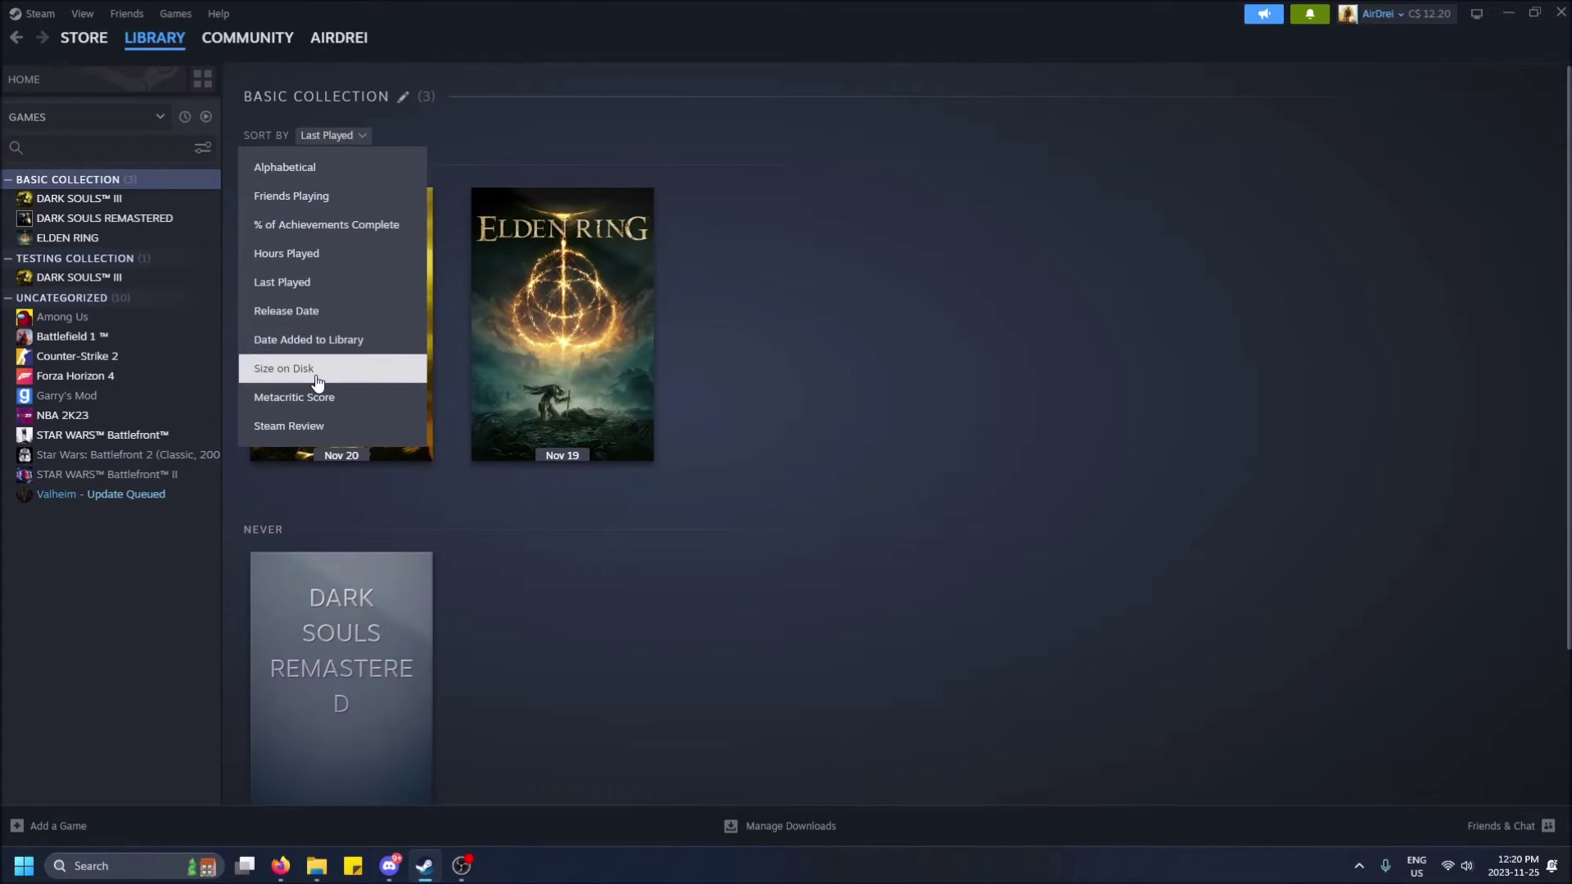
{"action": "left_click", "coordinate": [318, 368]}
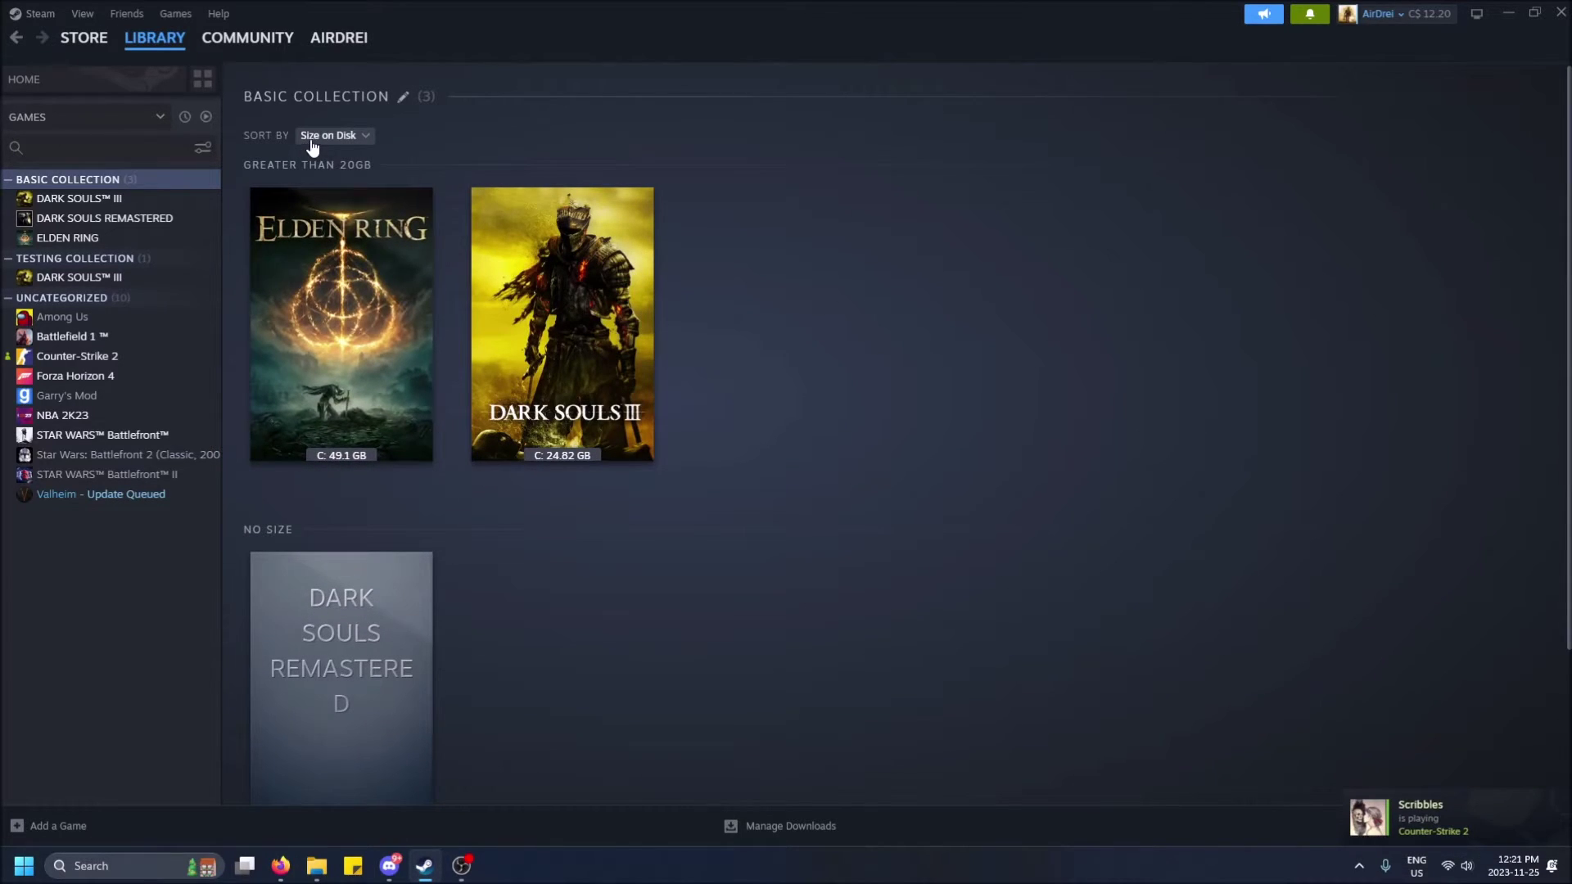
{"action": "left_click", "coordinate": [311, 138]}
{"action": "left_click", "coordinate": [311, 365]}
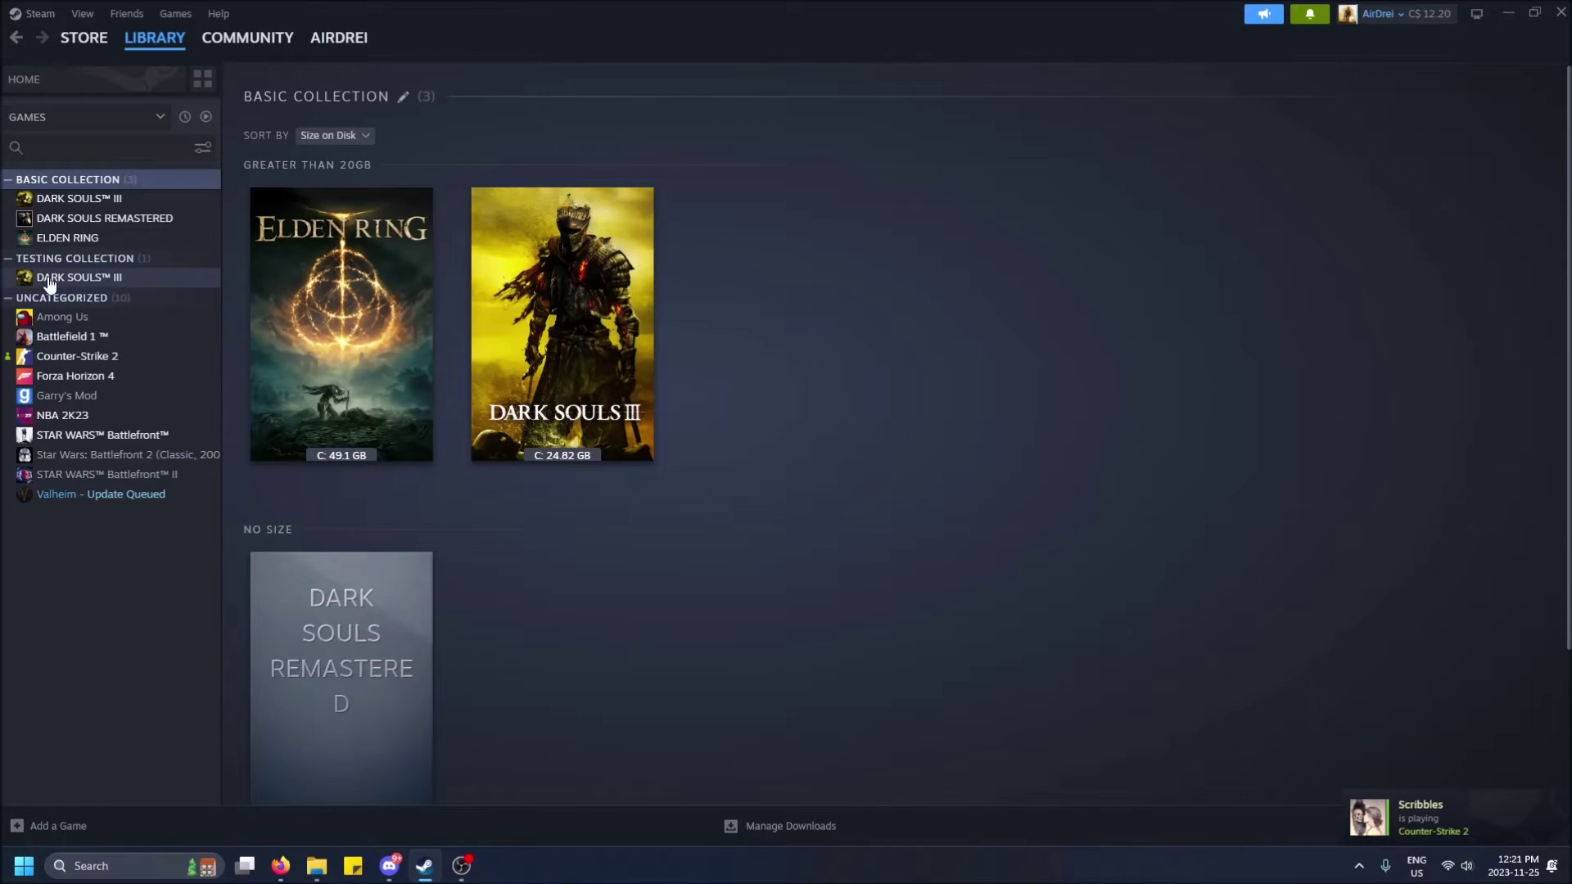
Turn off grouping by collection in the game list and turn it back on
{"action": "left_click", "coordinate": [161, 118]}
{"action": "left_click", "coordinate": [474, 504]}
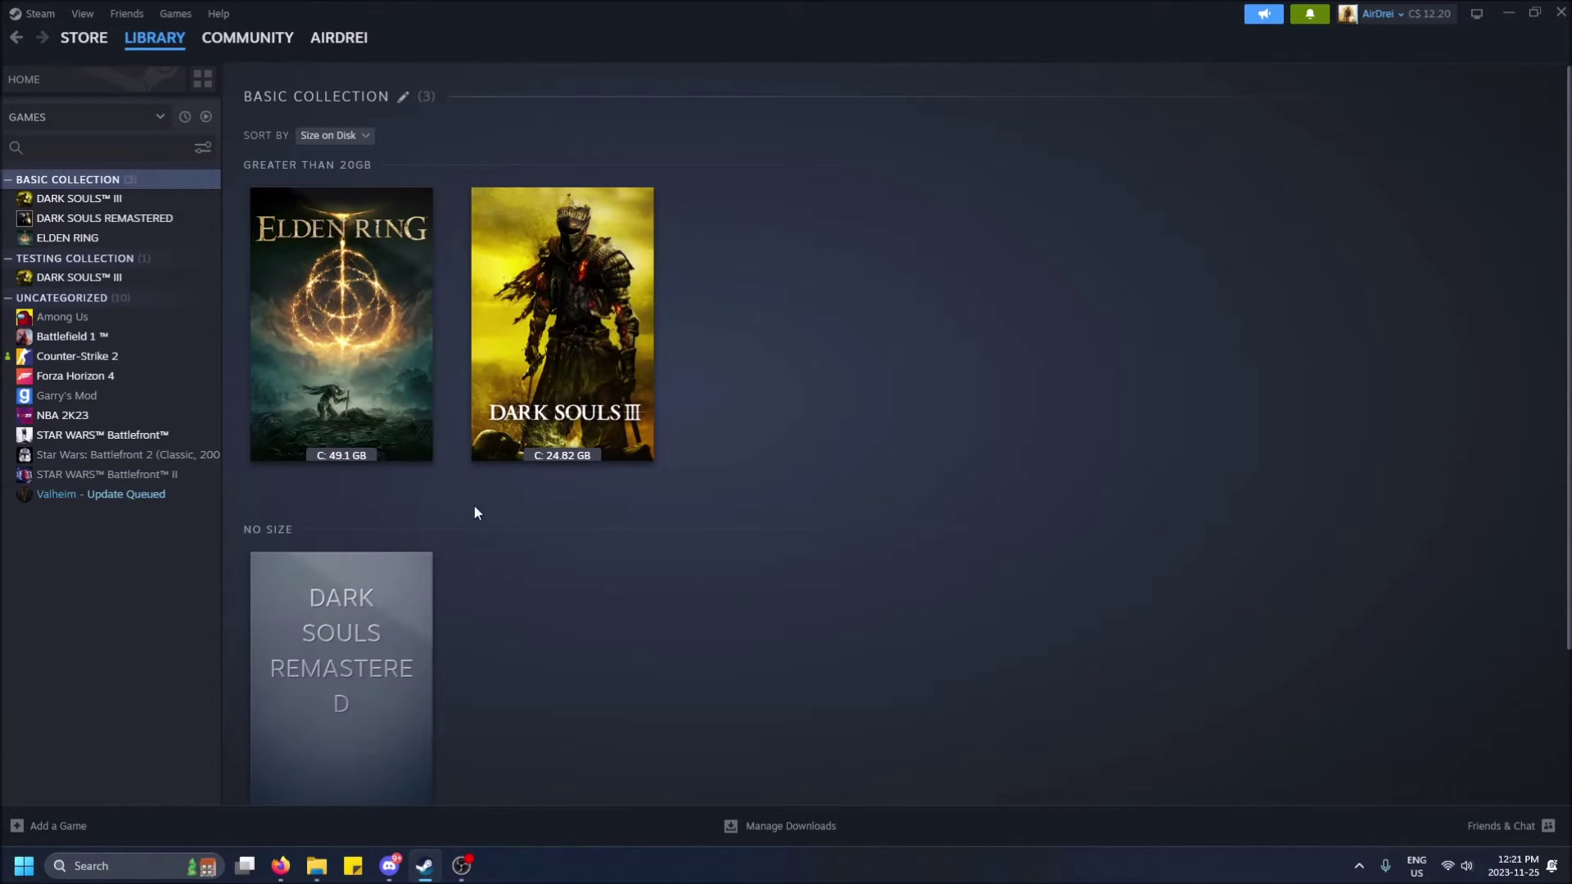
{"action": "left_click", "coordinate": [159, 118]}
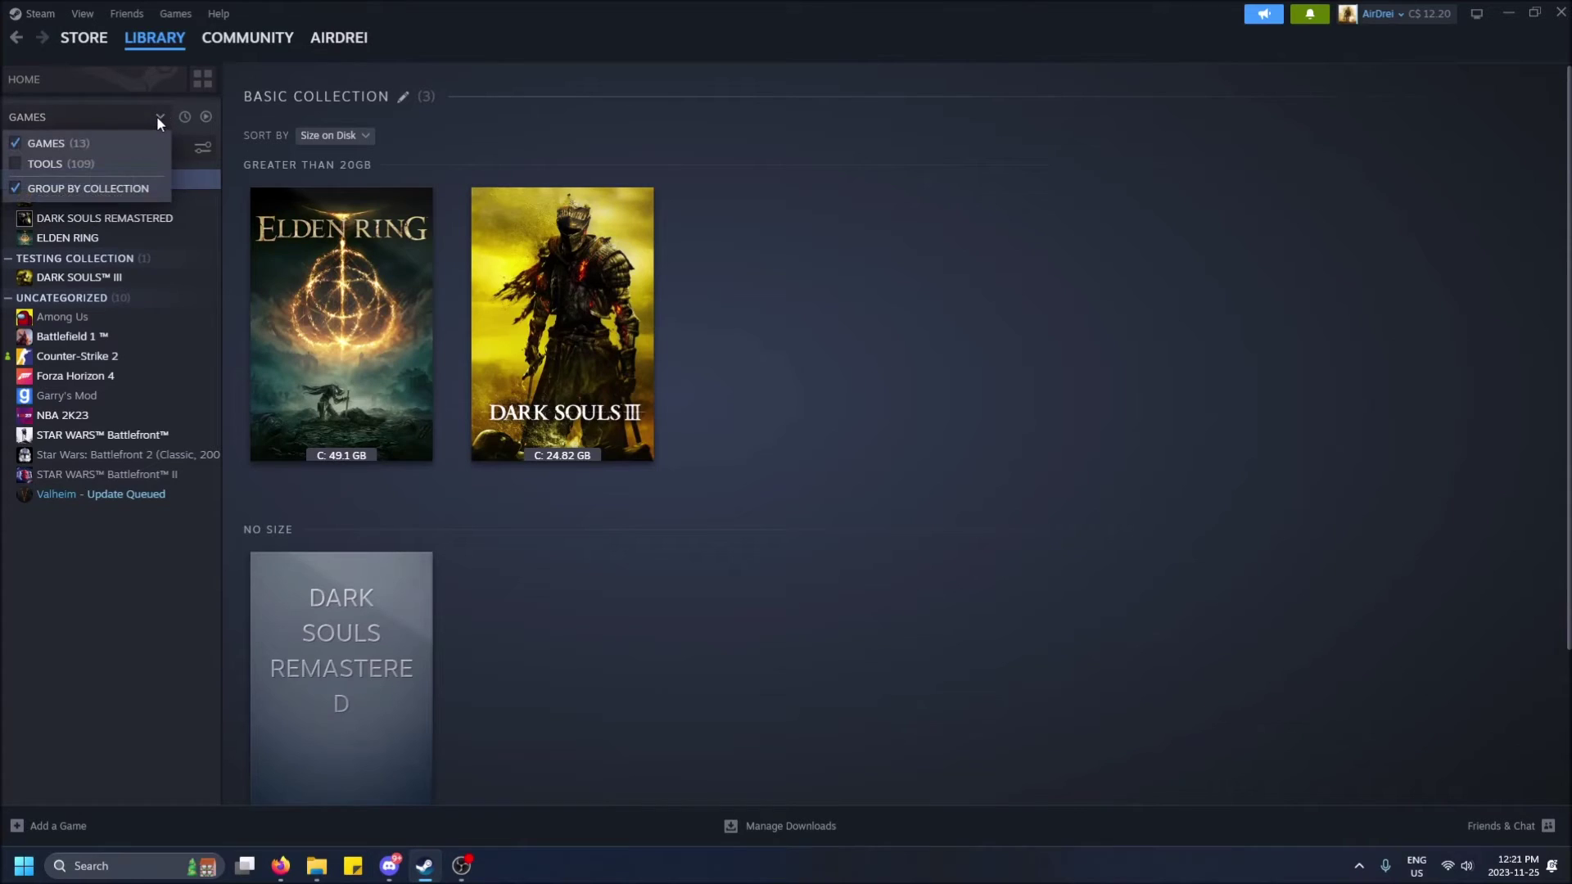
{"action": "left_click", "coordinate": [104, 188]}
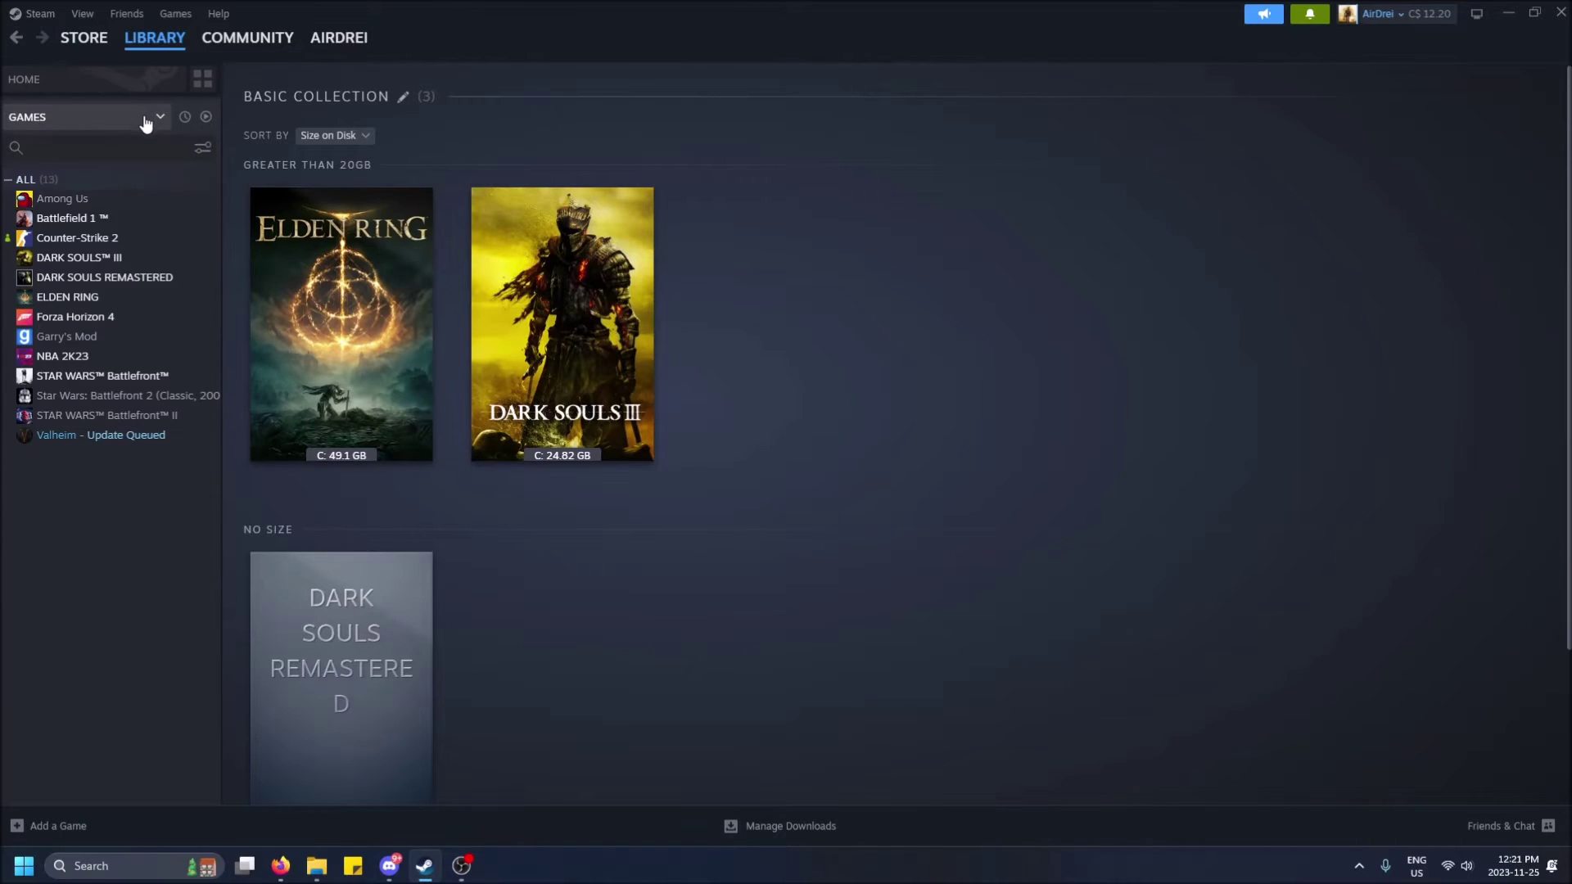
{"action": "left_click", "coordinate": [148, 121]}
{"action": "left_click", "coordinate": [94, 189]}
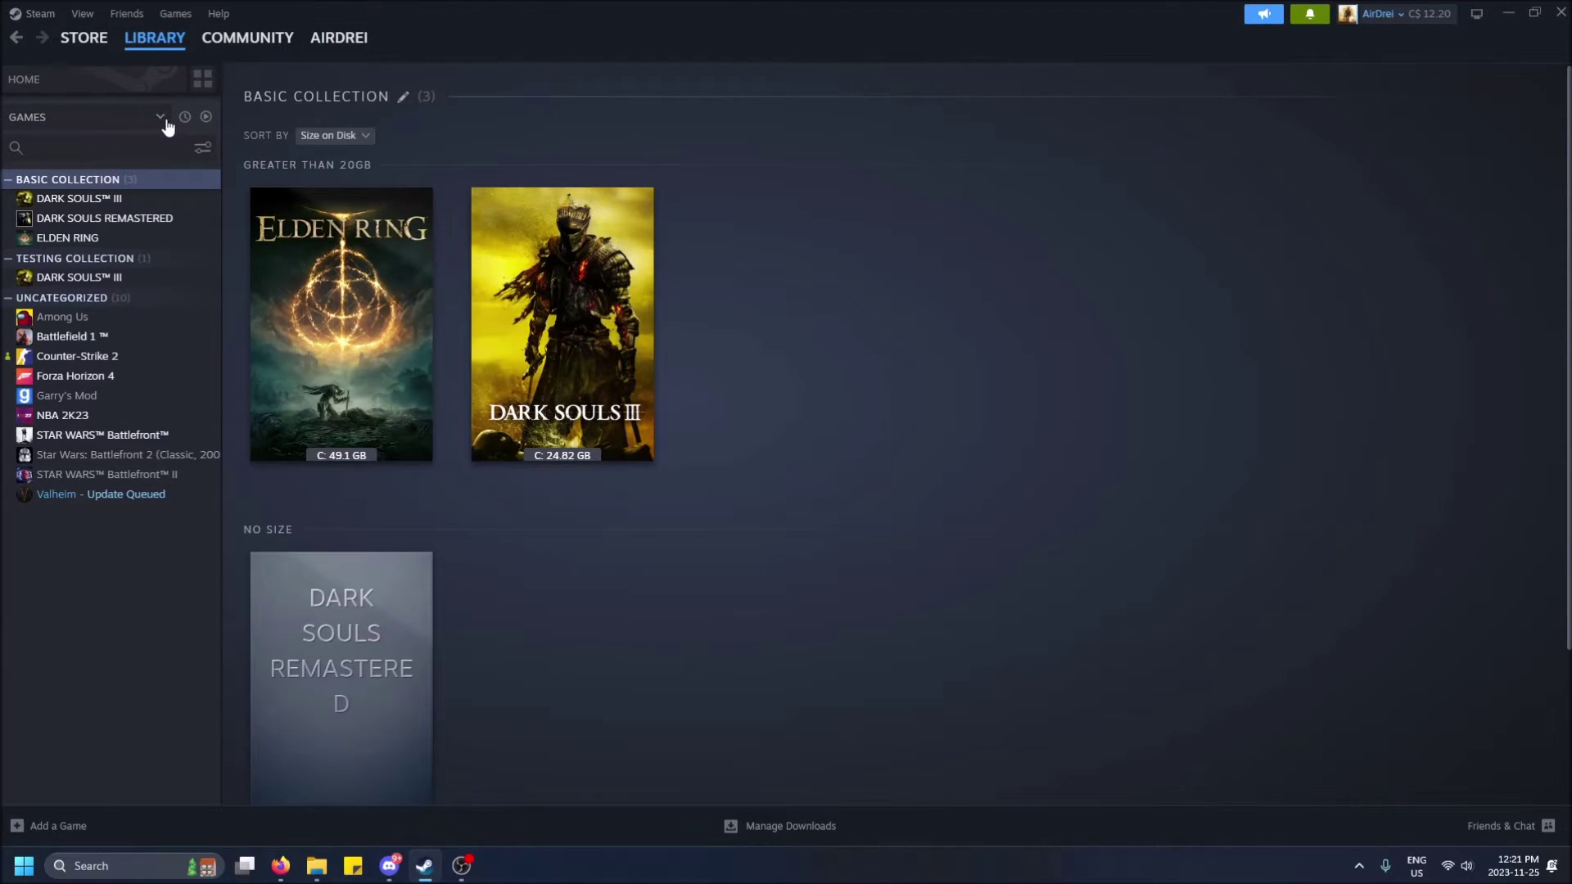
{"action": "left_click", "coordinate": [165, 122]}
{"action": "left_click", "coordinate": [201, 133]}
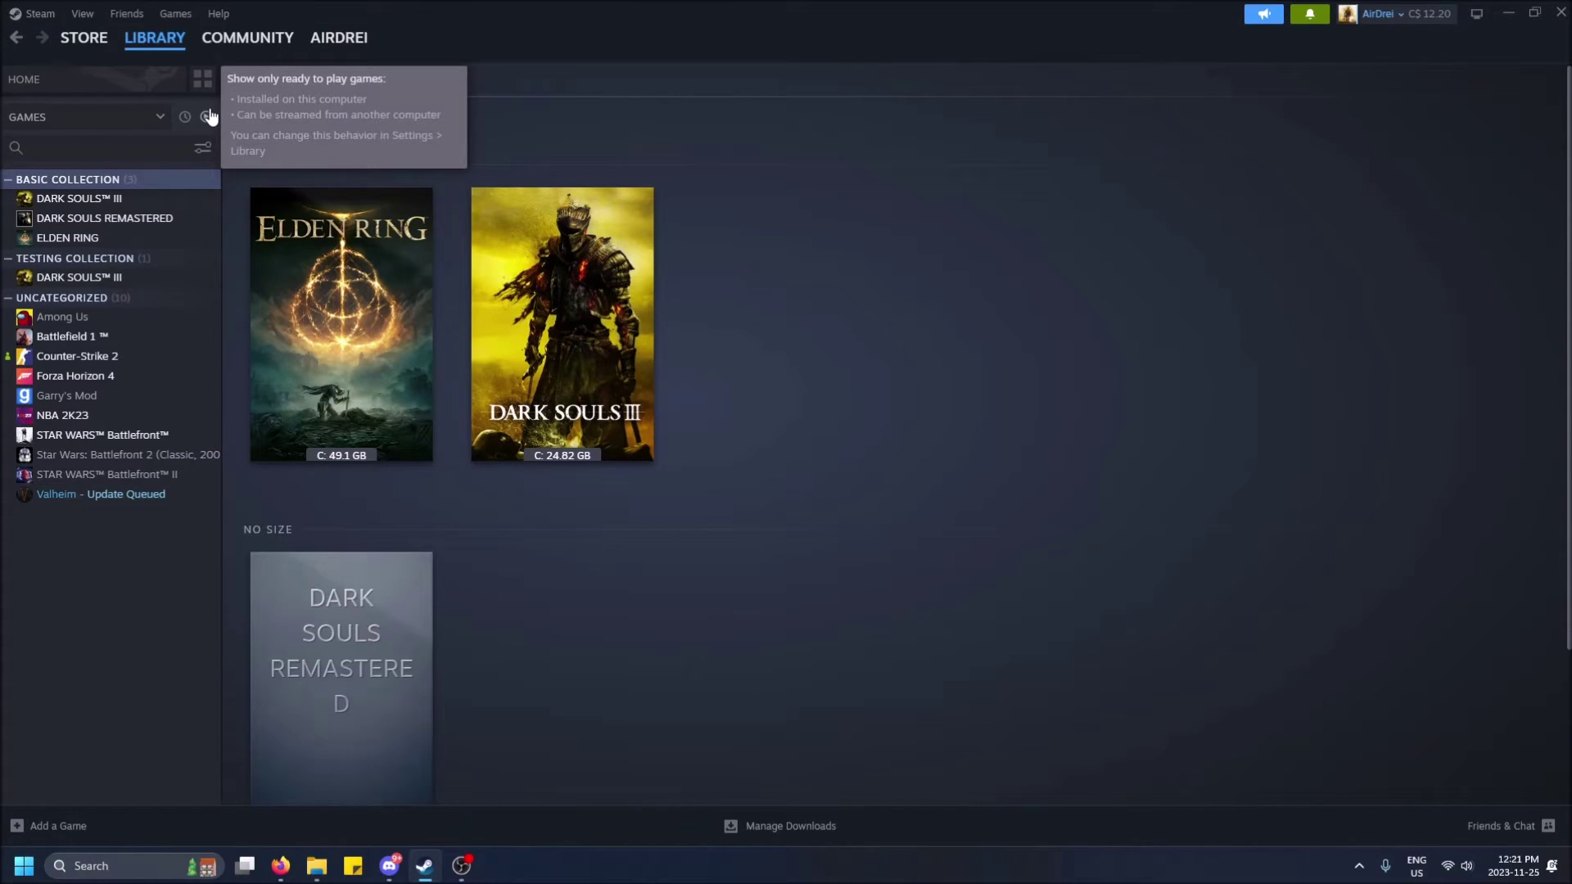
Switch the ready-to-play filter on and off, and add Among Us to BASIC COLLECTION
{"action": "left_click", "coordinate": [208, 117]}
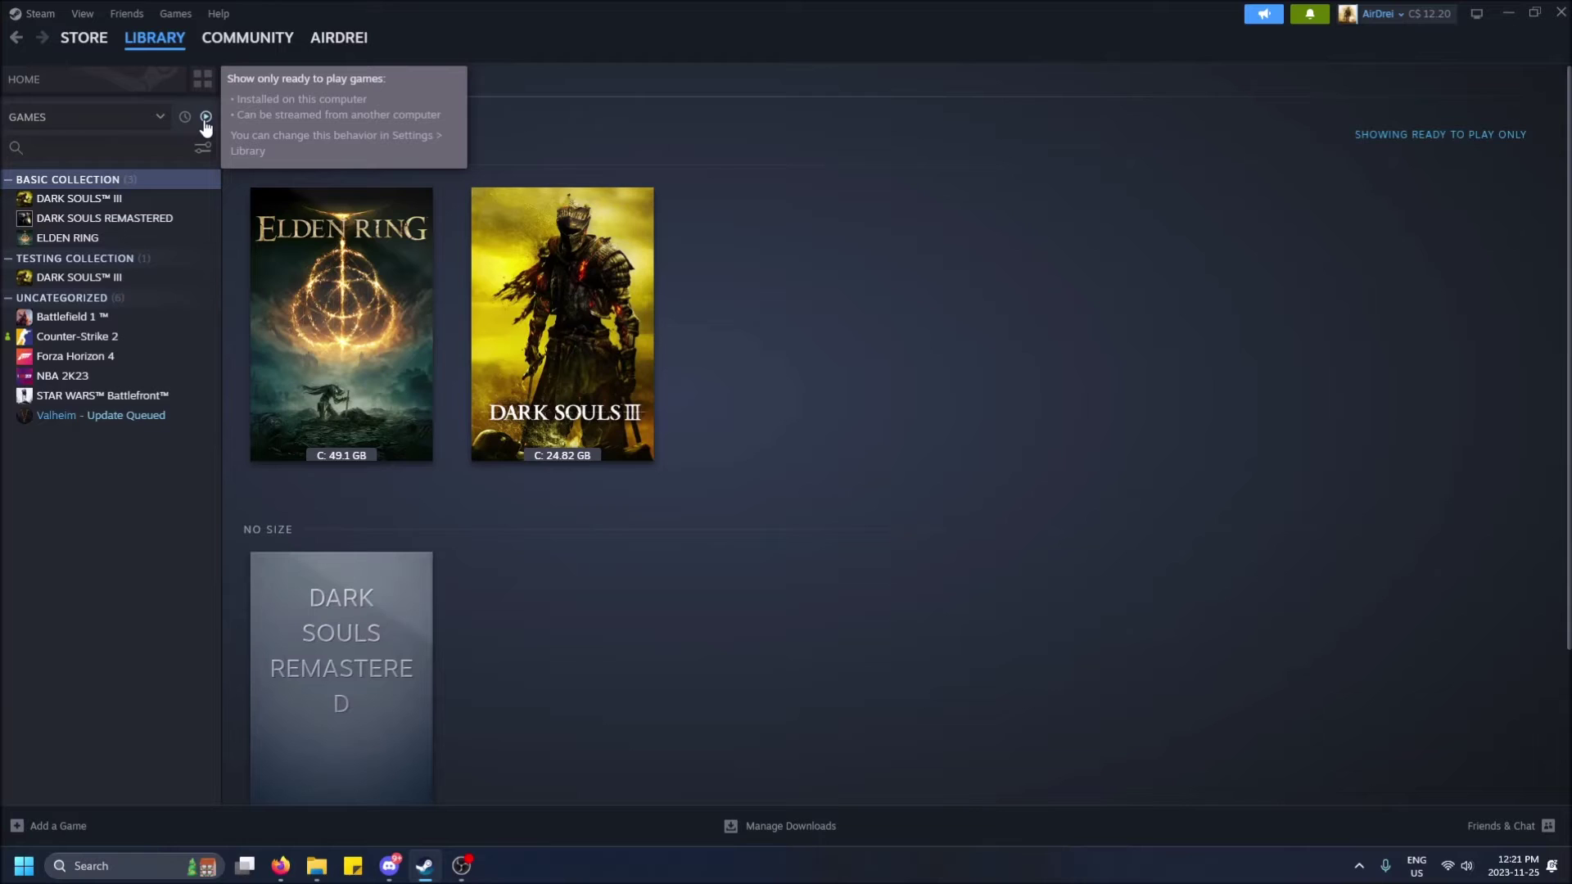
{"action": "left_click", "coordinate": [206, 119]}
{"action": "left_click_drag", "start_coordinate": [106, 319], "coordinate": [725, 336]}
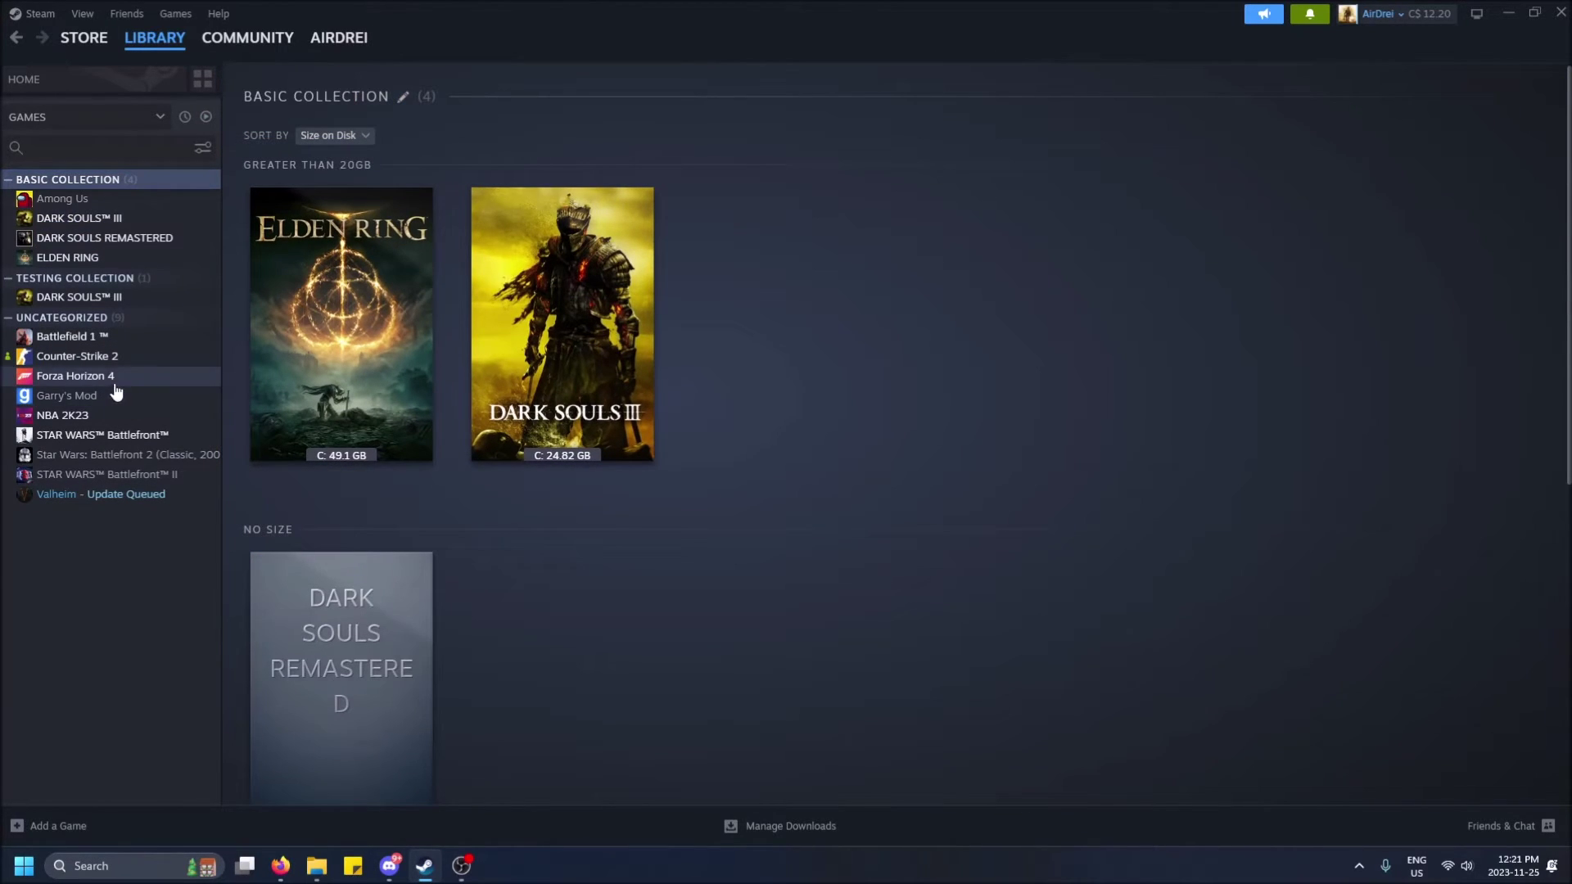
Restrict BASIC COLLECTION to ready-to-play games, and remove the filter to compare which games it shows
{"action": "left_click", "coordinate": [210, 121]}
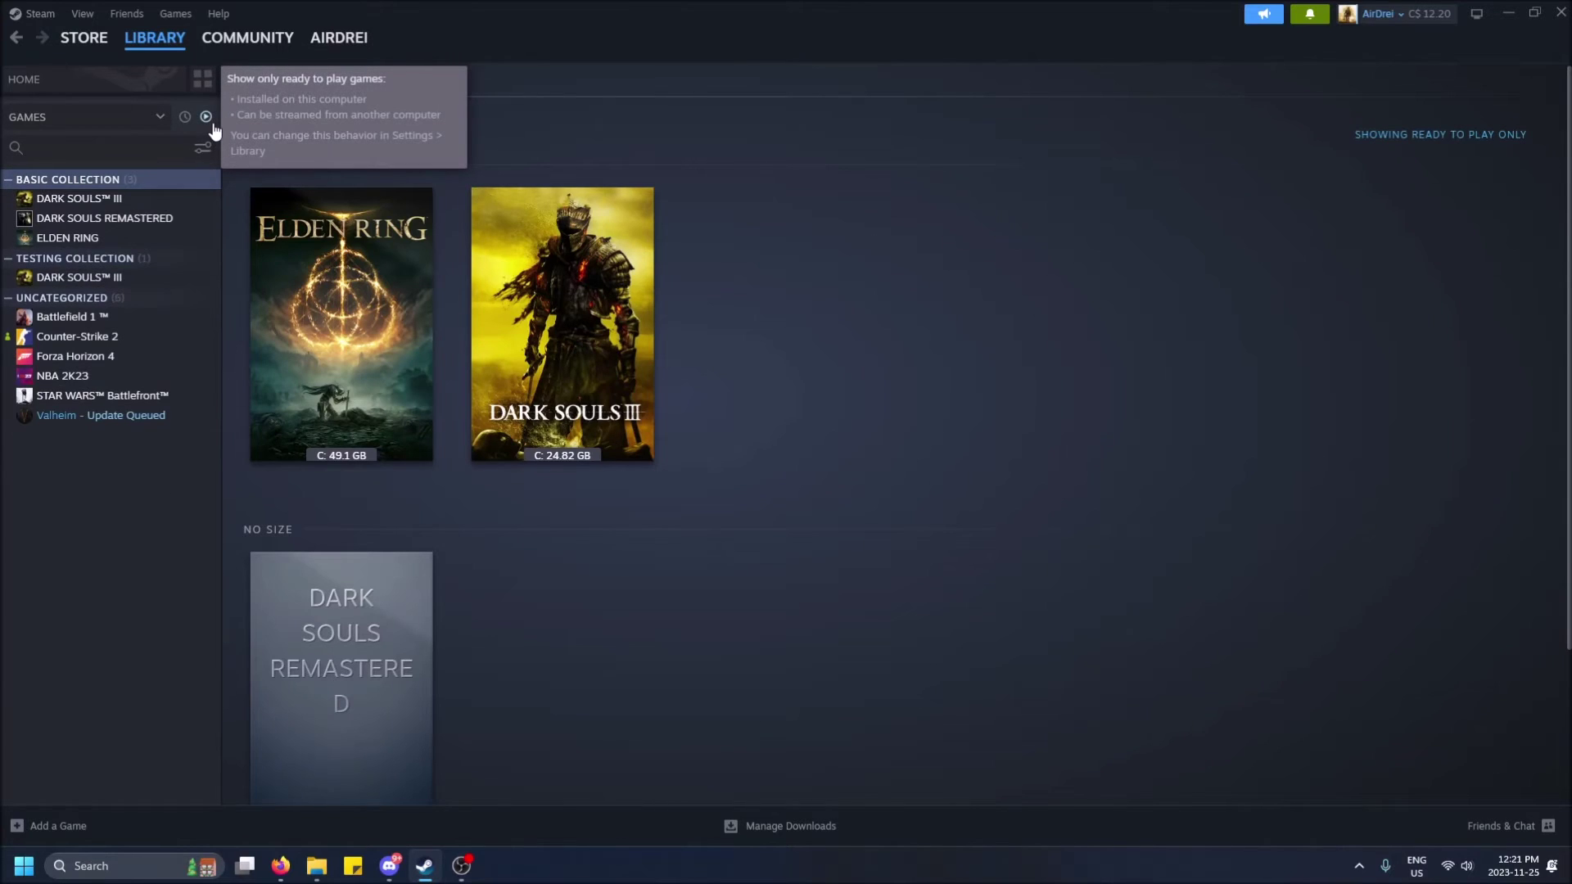
{"action": "scroll", "coordinate": [770, 401], "scroll_direction": "down", "scroll_amount": 3}
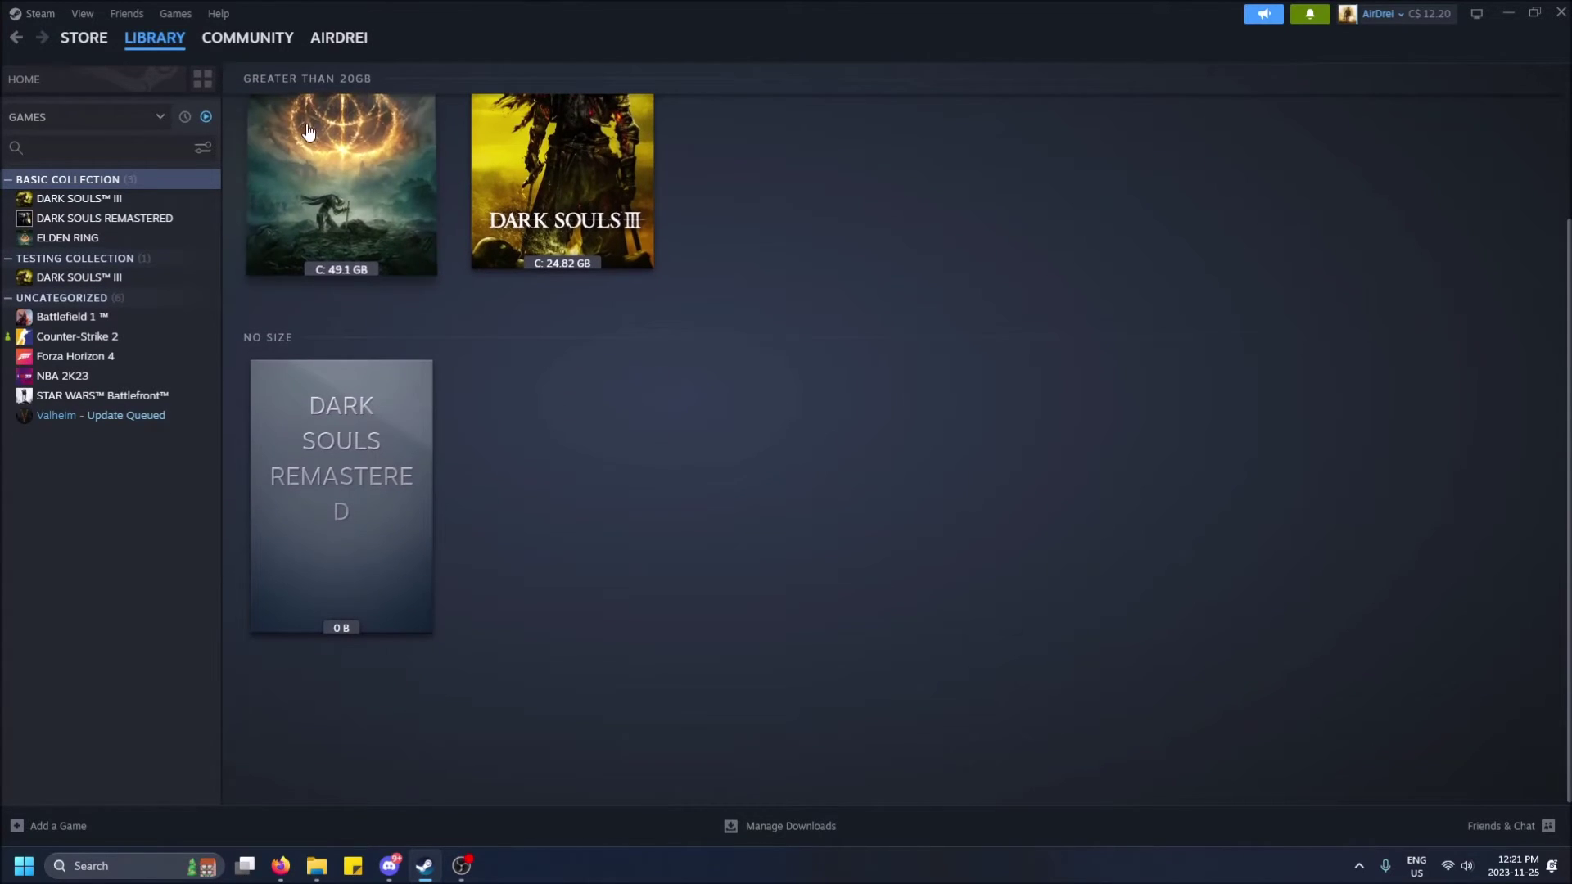
{"action": "left_click", "coordinate": [203, 117]}
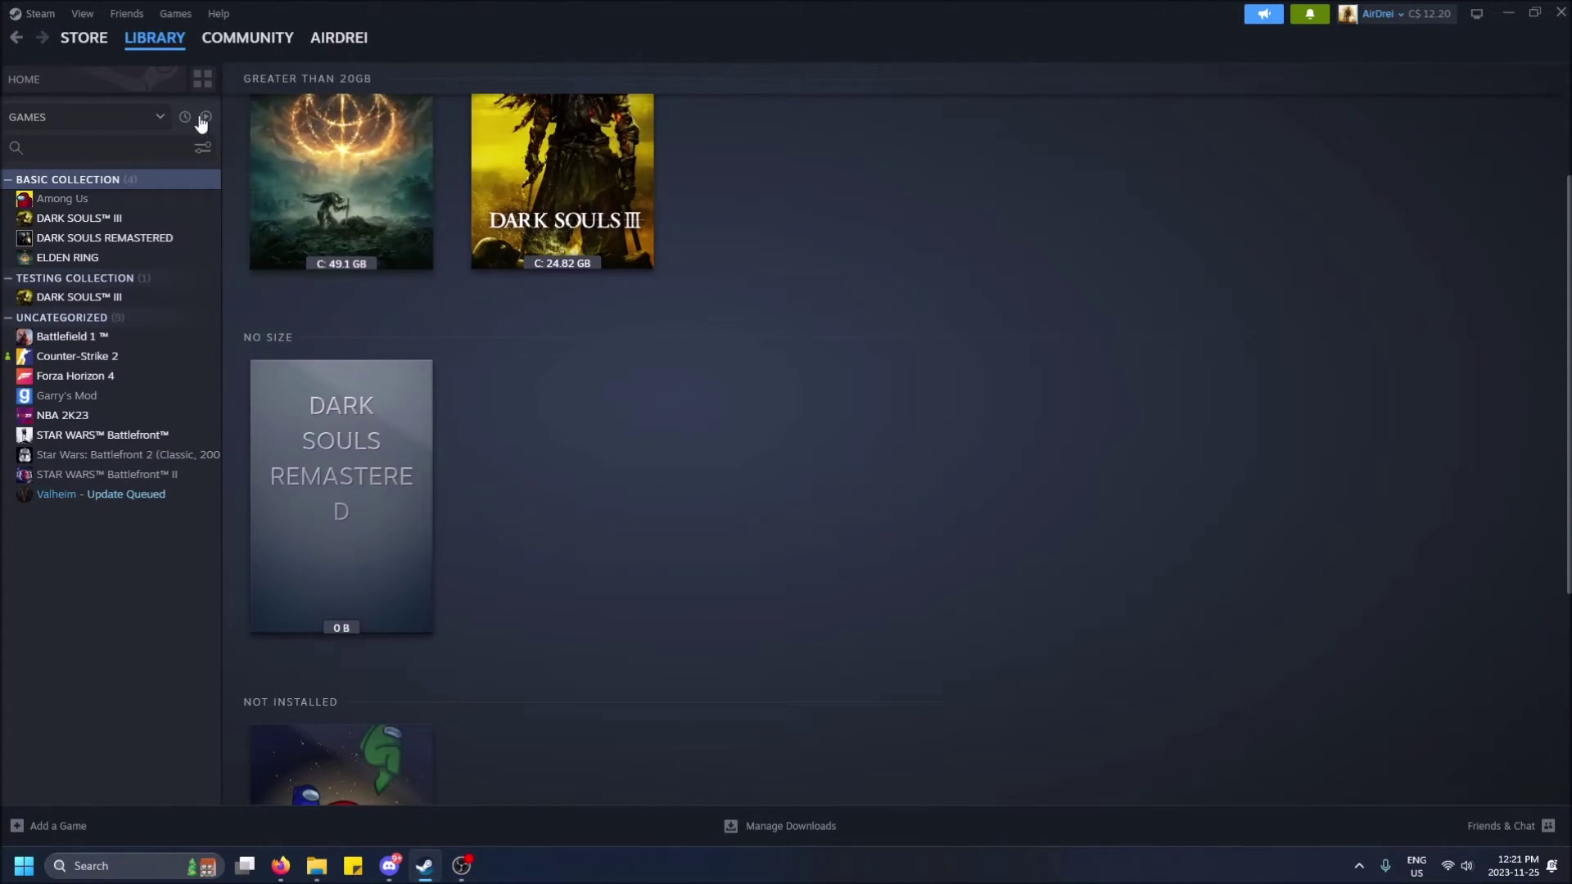
{"action": "scroll", "coordinate": [391, 655], "scroll_direction": "down", "scroll_amount": 6}
{"action": "scroll", "coordinate": [456, 414], "scroll_direction": "up", "scroll_amount": 6}
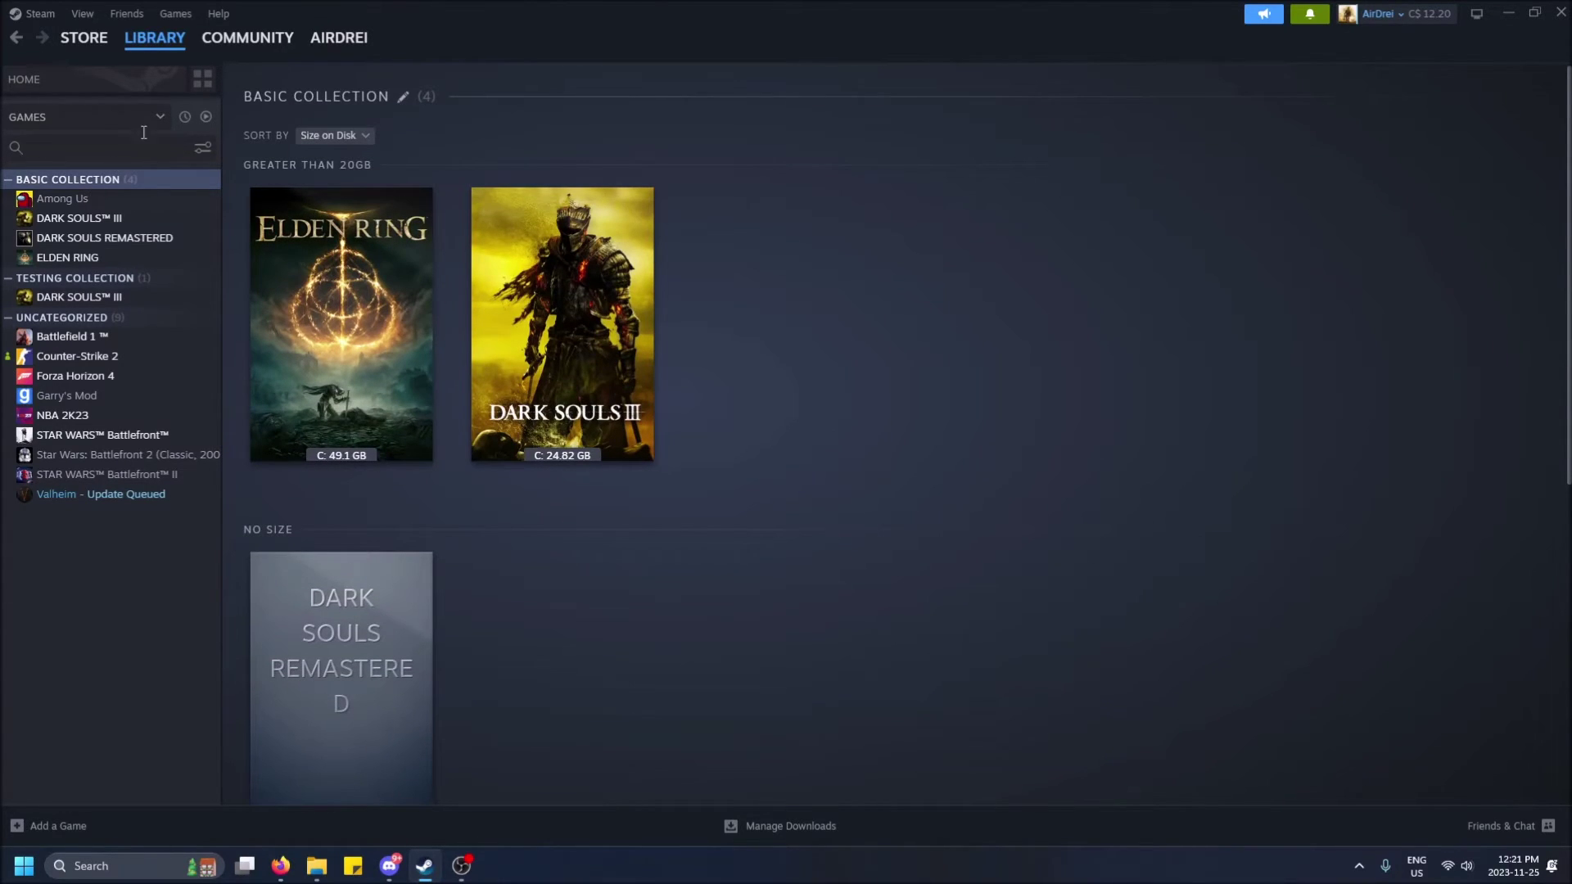
Arrange the game list by recent activity and switch it back to the collection grouping
{"action": "left_click", "coordinate": [186, 117]}
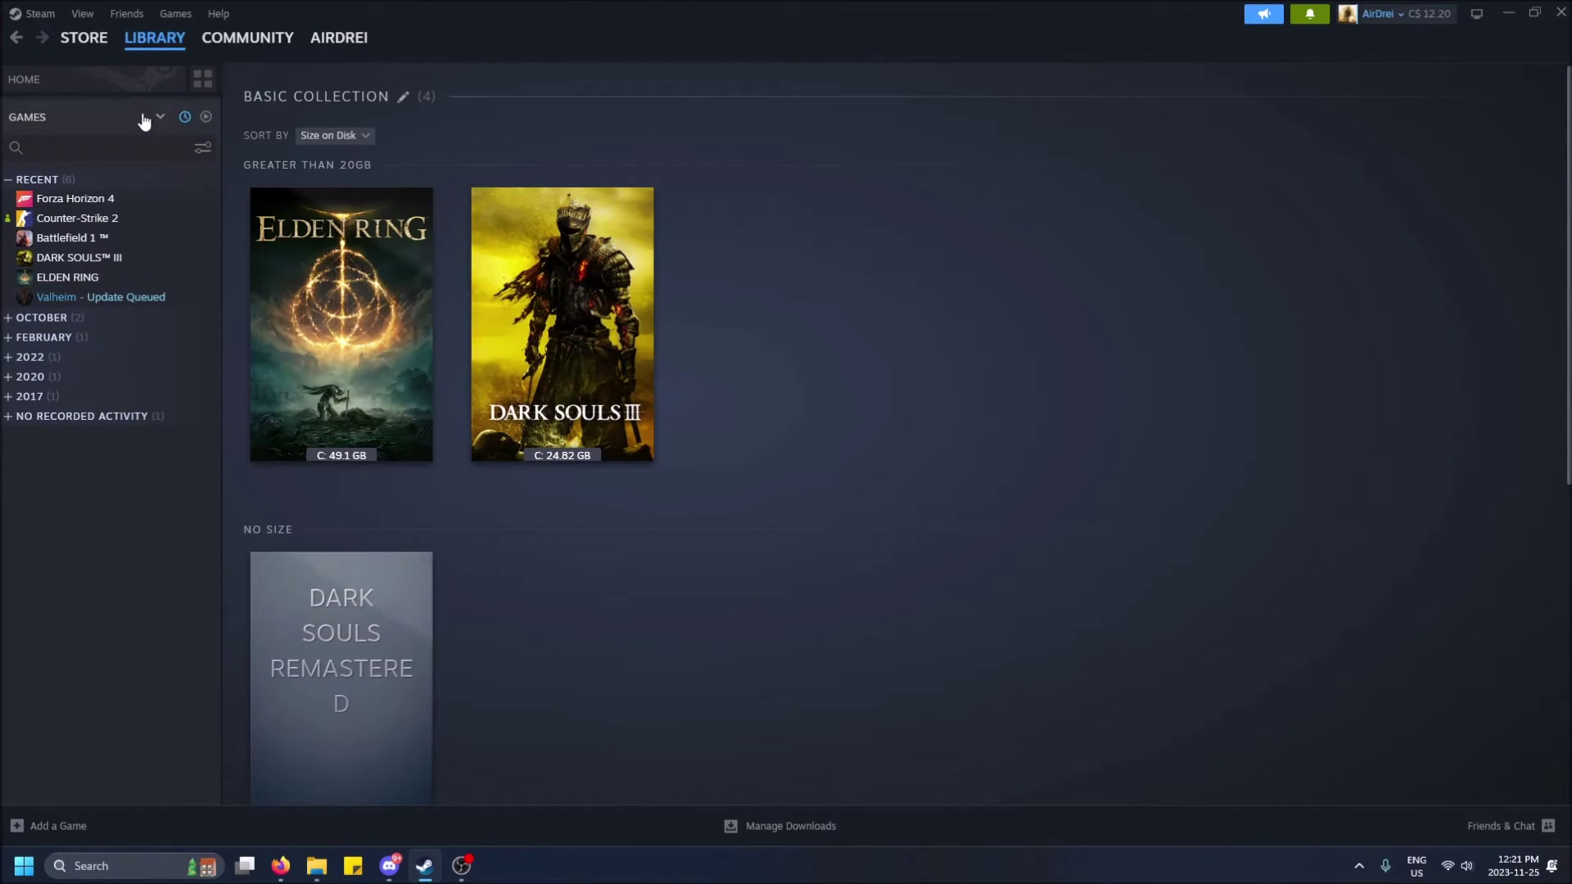
{"action": "left_click", "coordinate": [158, 121]}
{"action": "left_click", "coordinate": [156, 119]}
{"action": "left_click", "coordinate": [186, 119]}
{"action": "left_click", "coordinate": [186, 117]}
Add a shelf to the library home page that displays the Basic collection
{"action": "mouse_move", "coordinate": [196, 39]}
{"action": "left_click", "coordinate": [169, 63]}
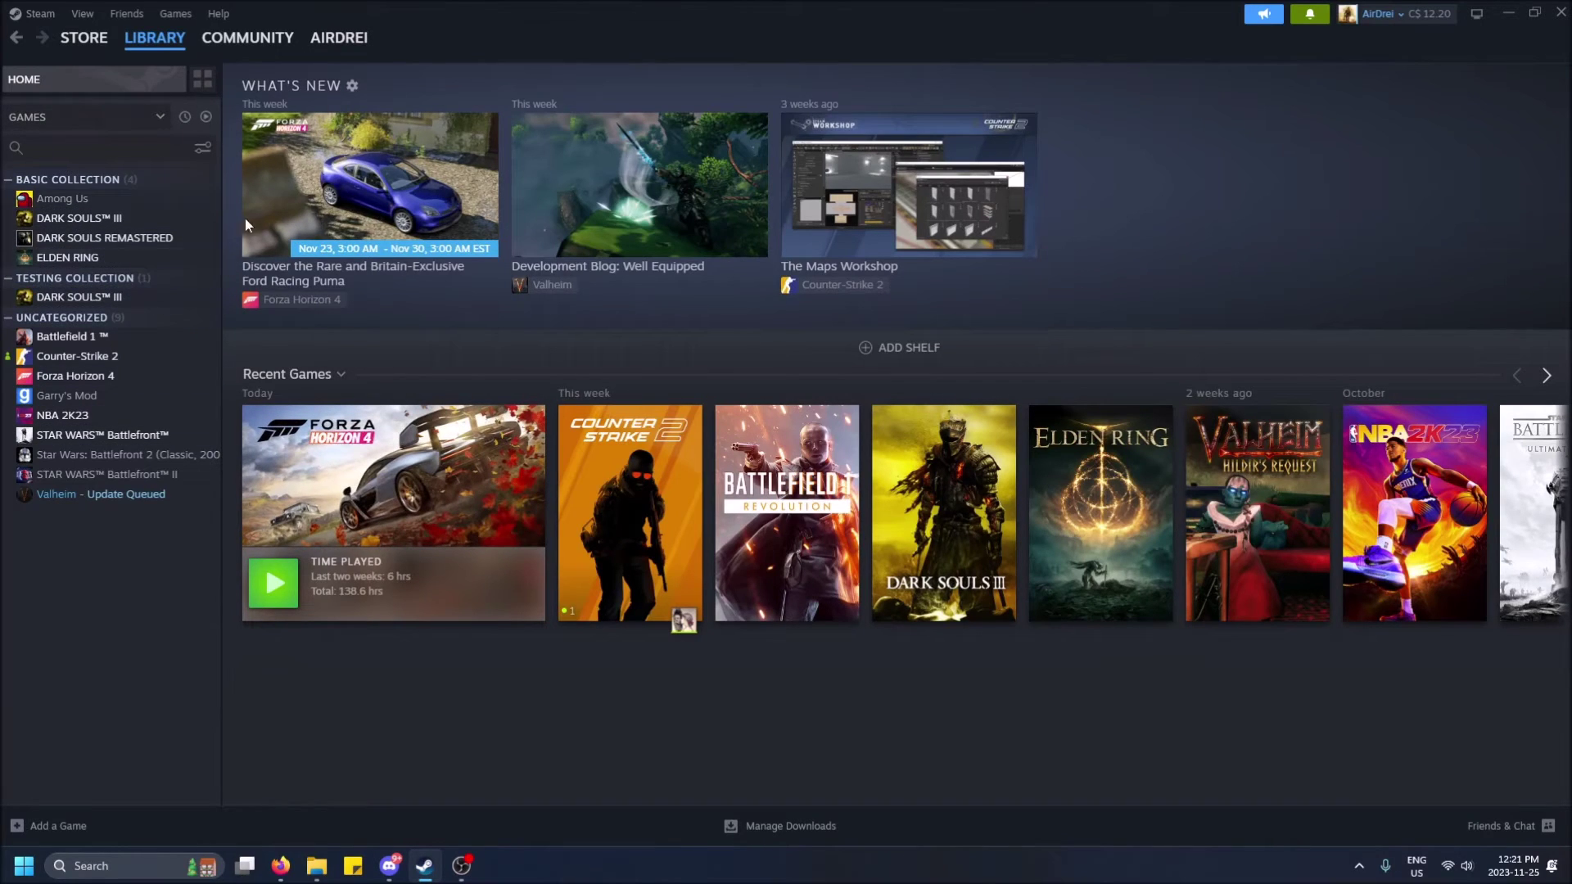
{"action": "left_click", "coordinate": [884, 348]}
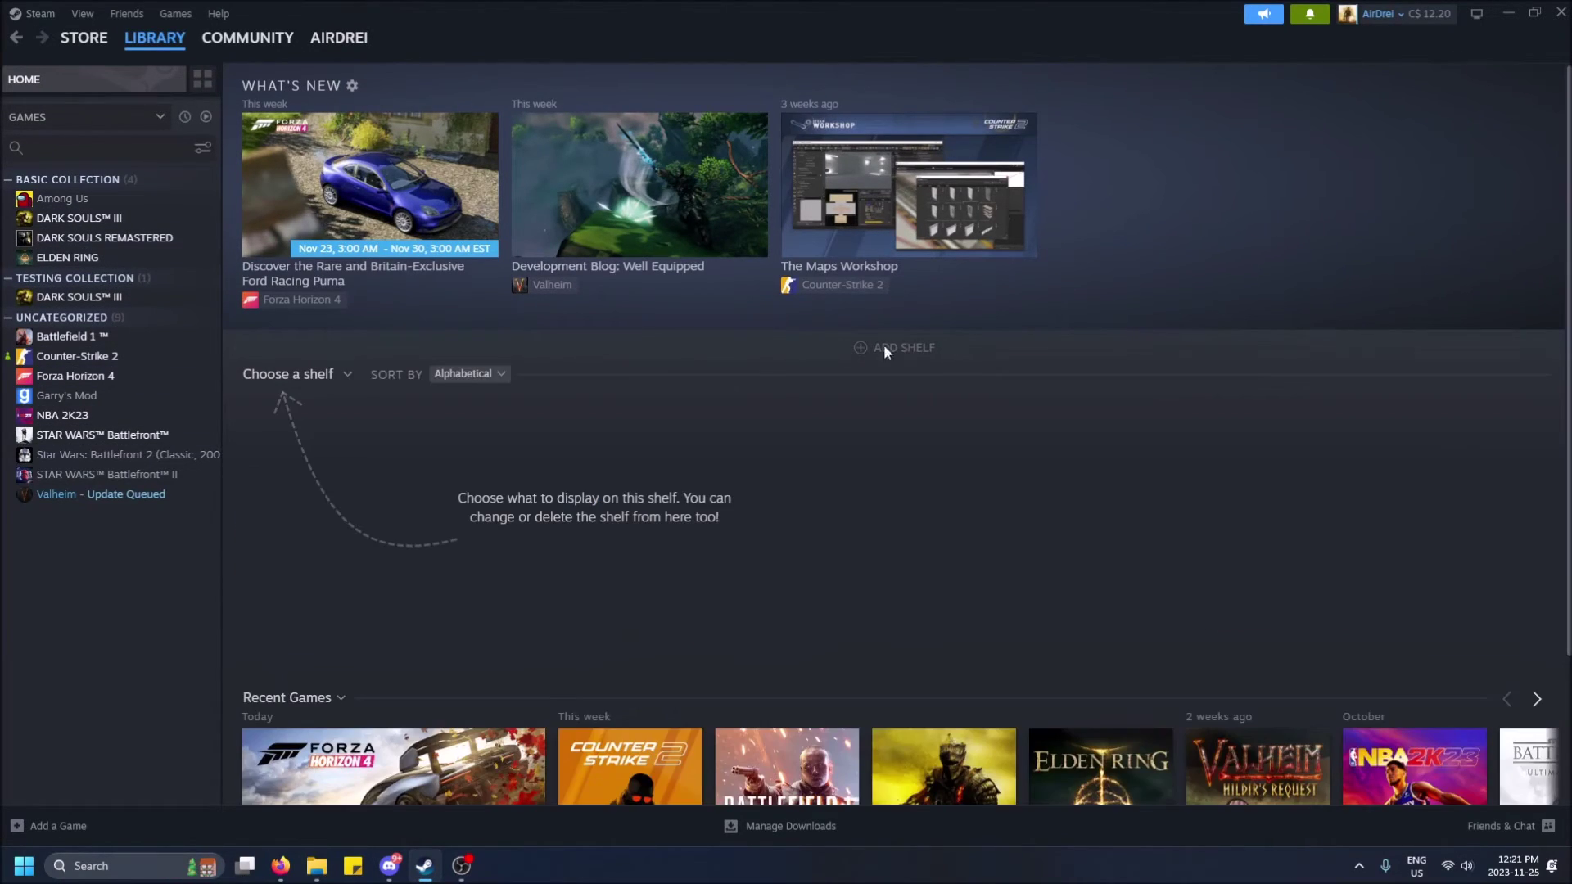
{"action": "left_click", "coordinate": [460, 376]}
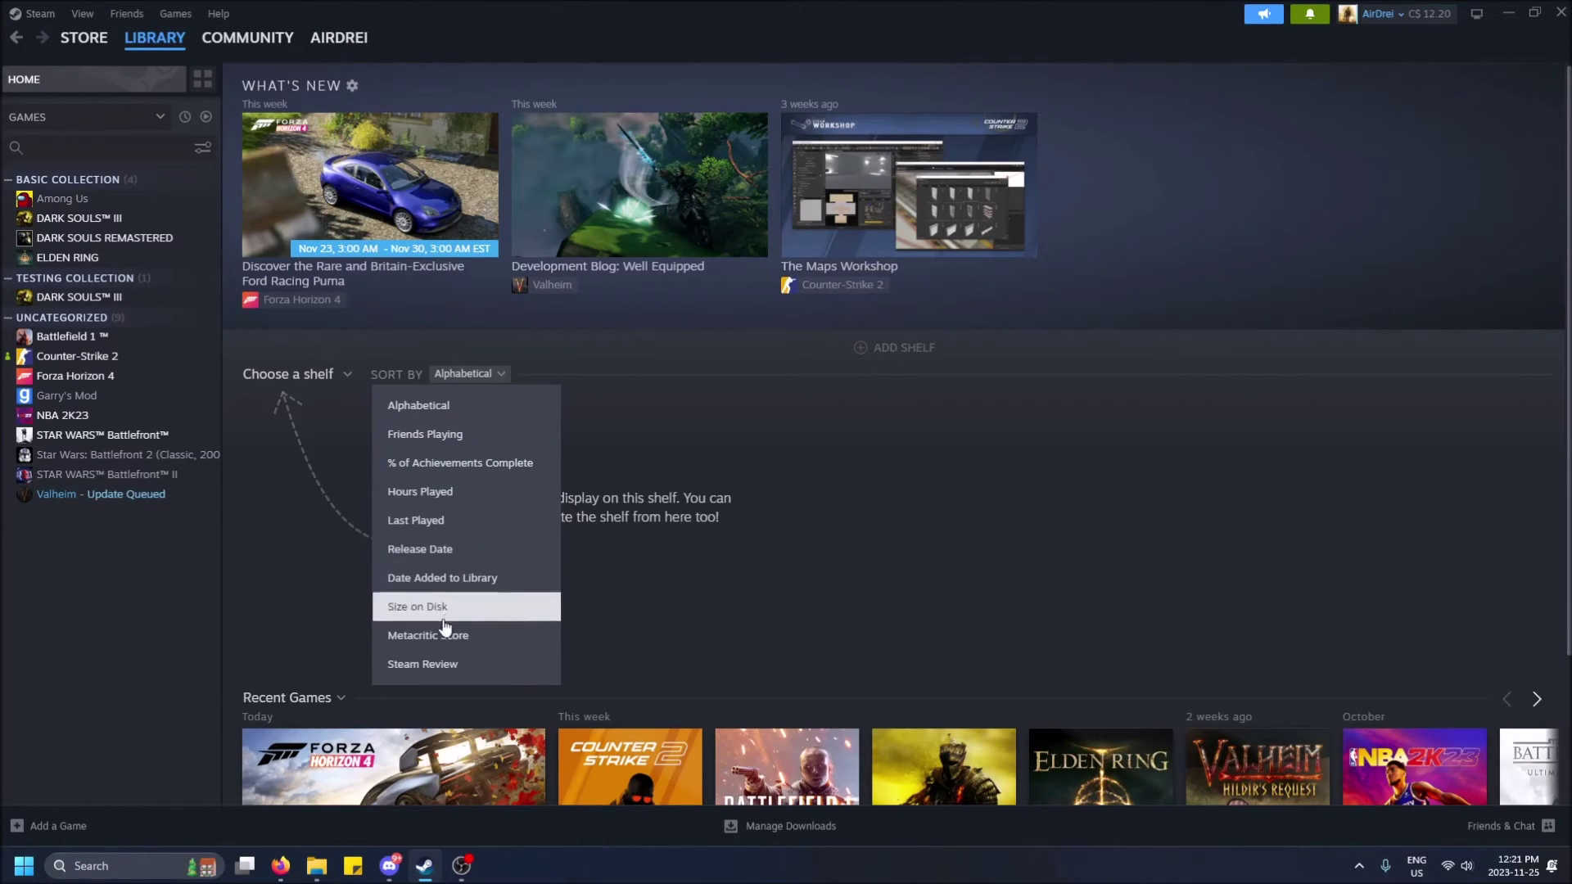
{"action": "left_click", "coordinate": [352, 383]}
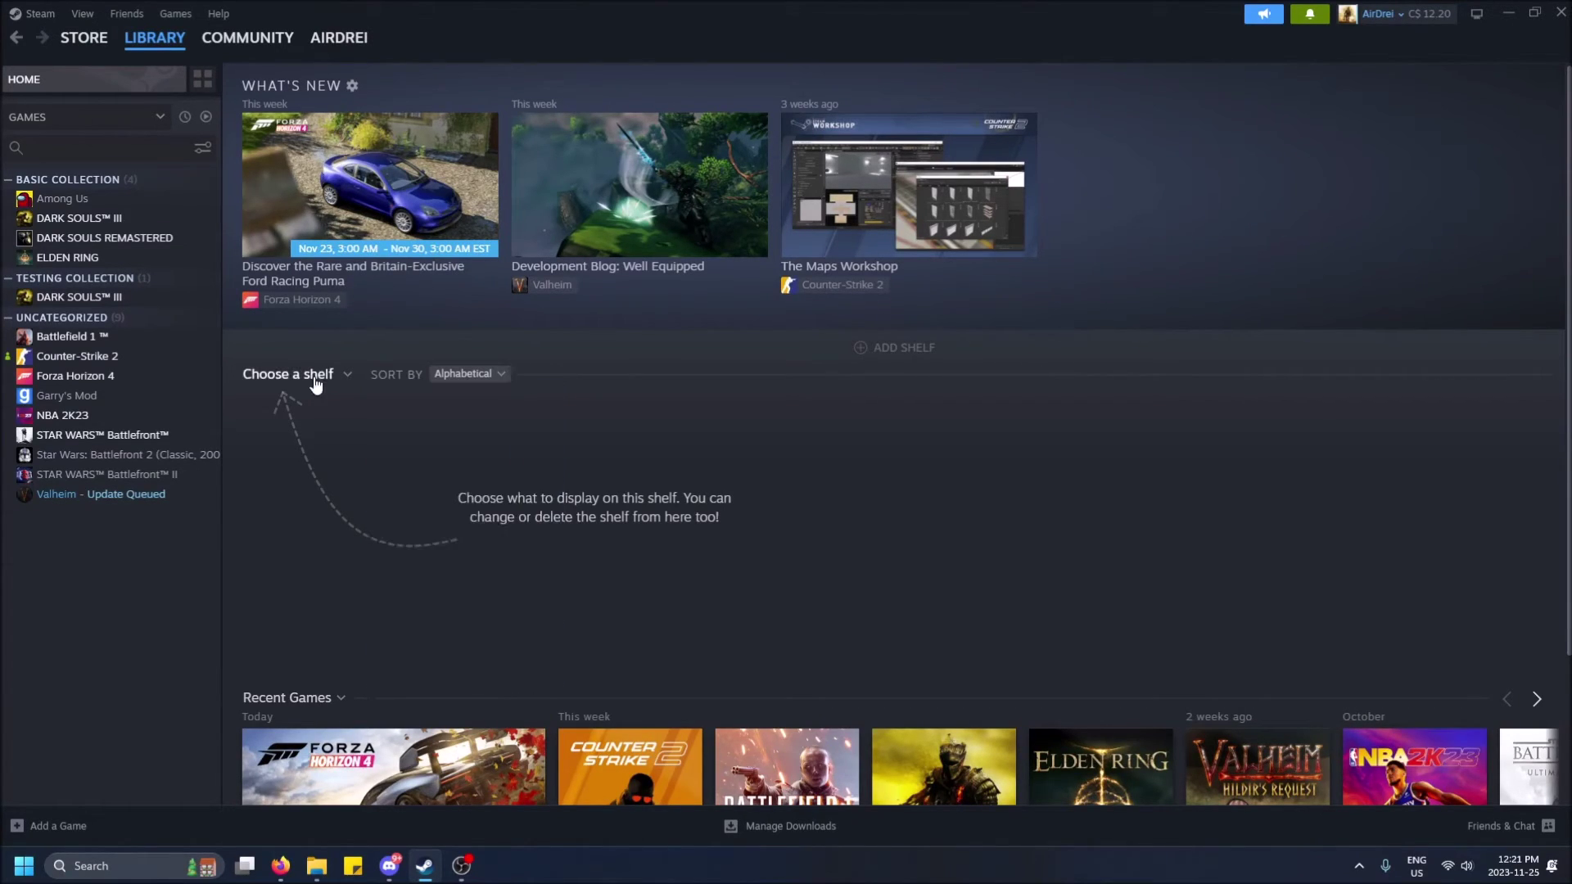
{"action": "left_click", "coordinate": [316, 378]}
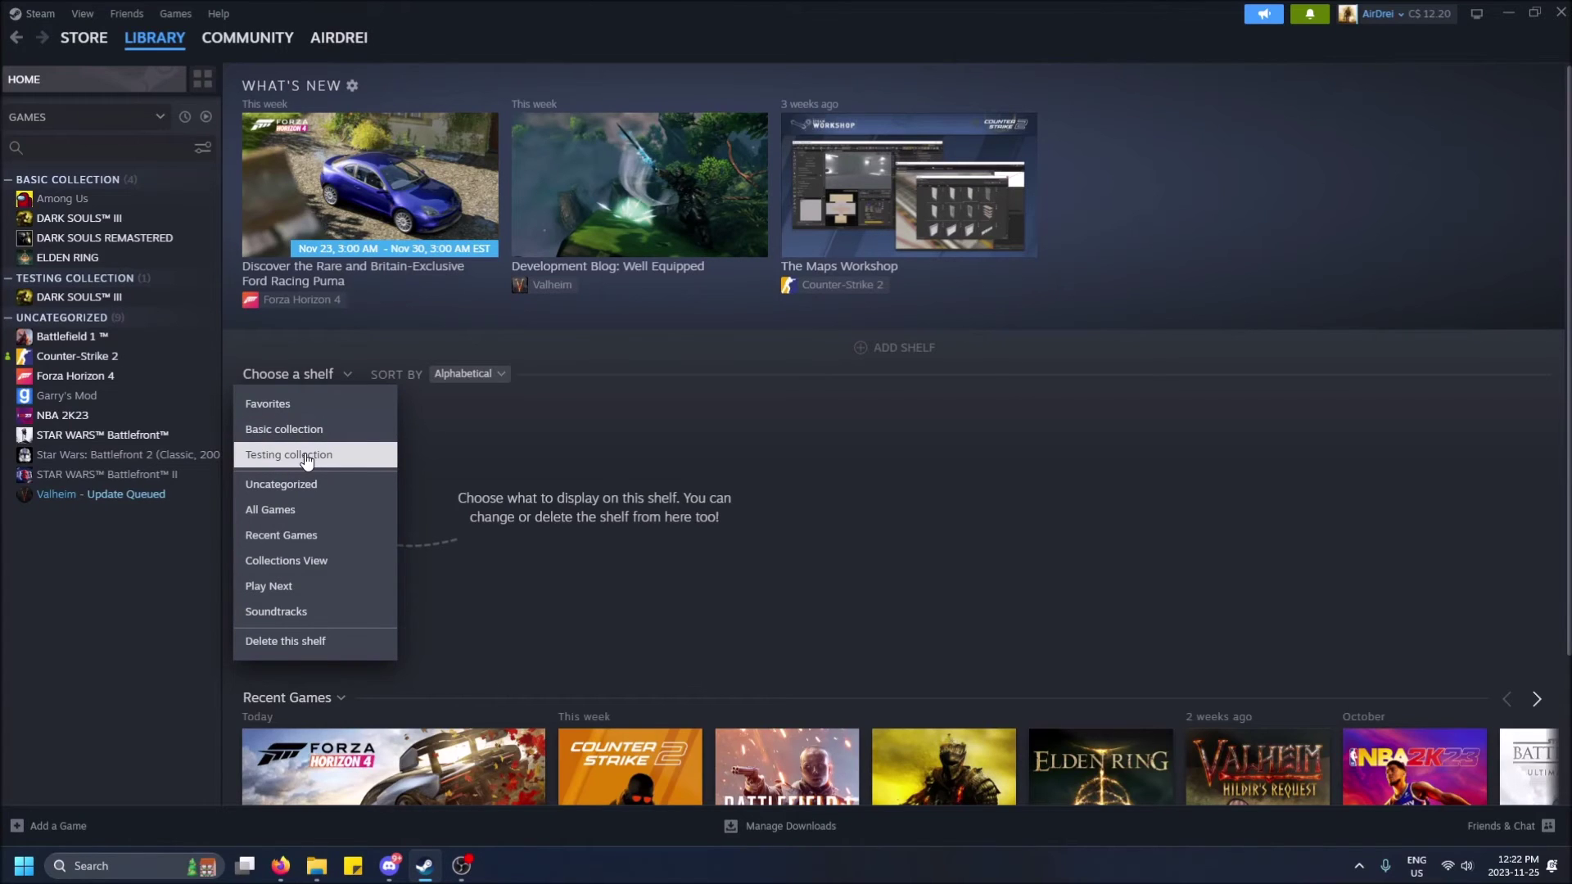
{"action": "left_click", "coordinate": [308, 427]}
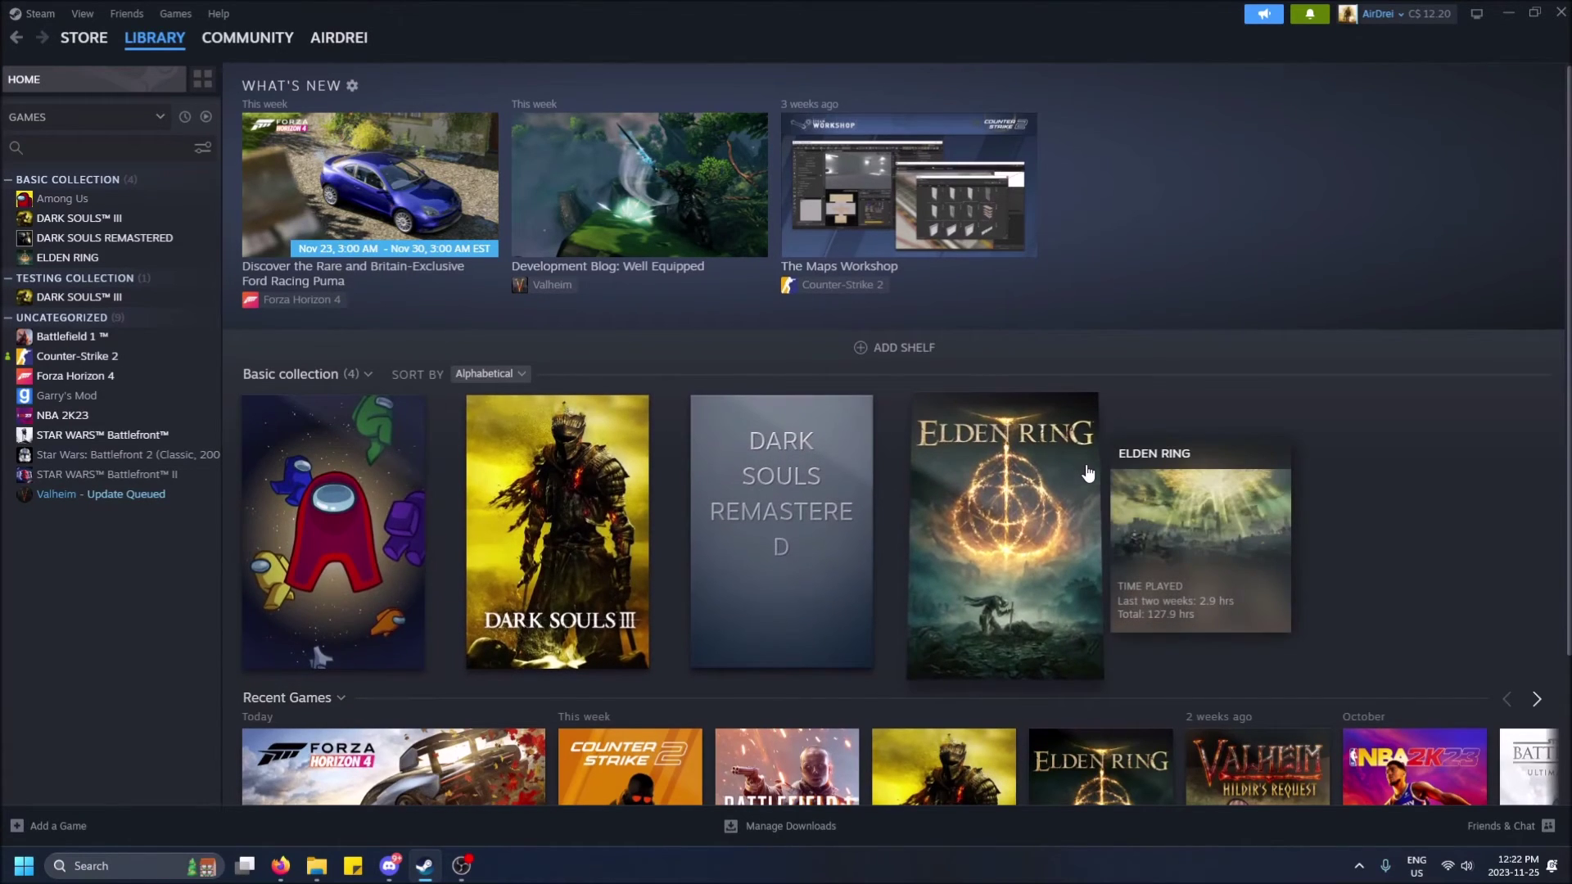
{"action": "scroll", "coordinate": [1087, 473], "scroll_direction": "down", "scroll_amount": 2}
{"action": "scroll", "coordinate": [1065, 459], "scroll_direction": "up", "scroll_amount": 2}
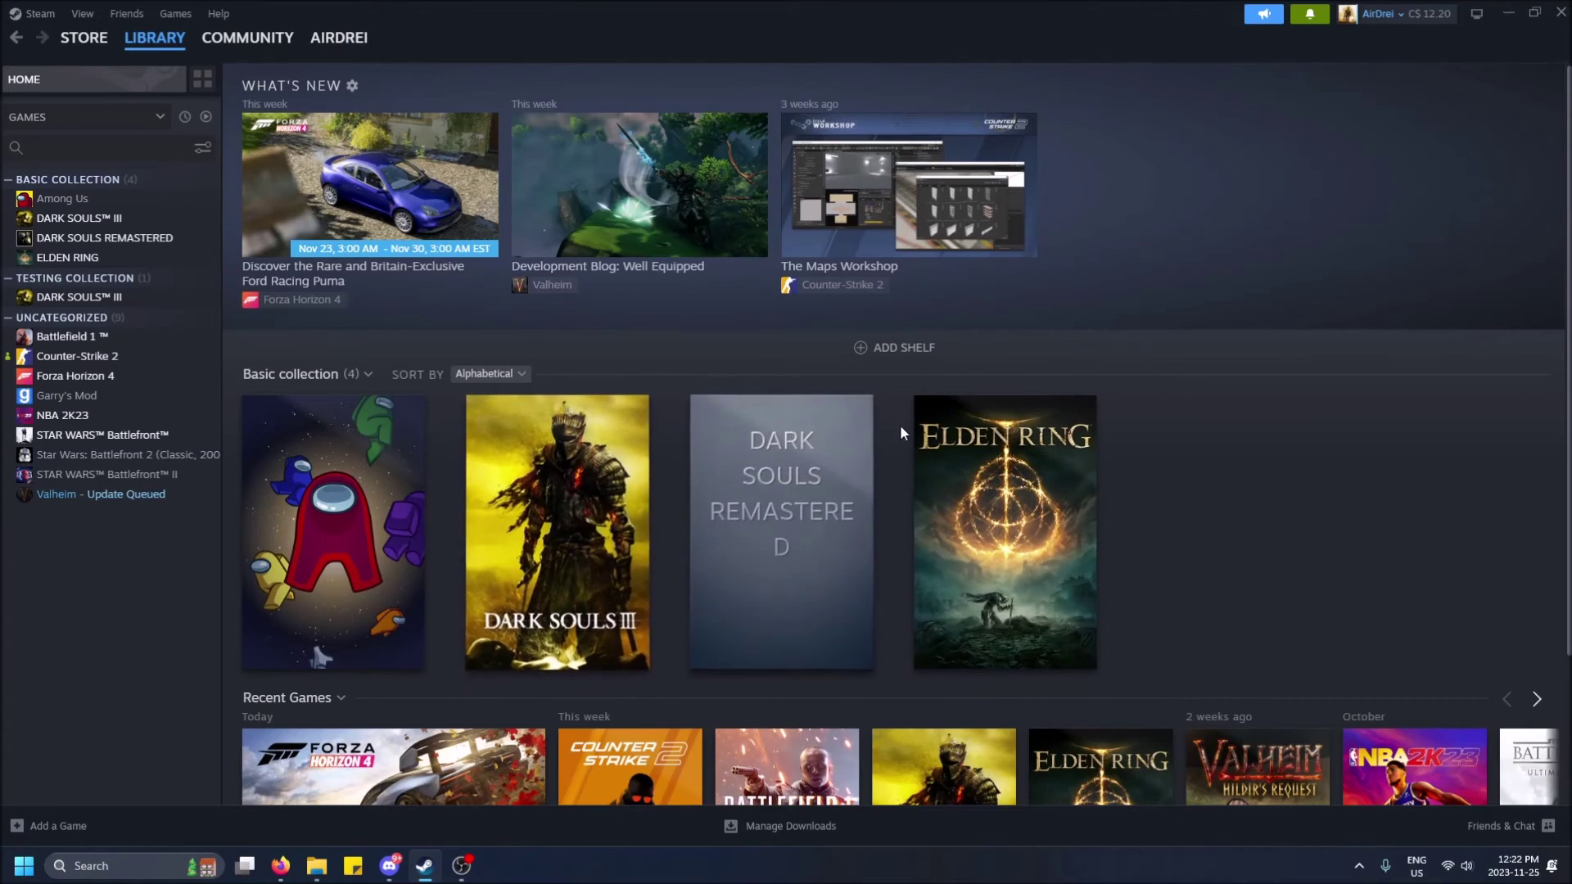
Add another shelf above the Basic collection shelf showing the Testing collection, and look over the arranged shelves
{"action": "left_click", "coordinate": [912, 349]}
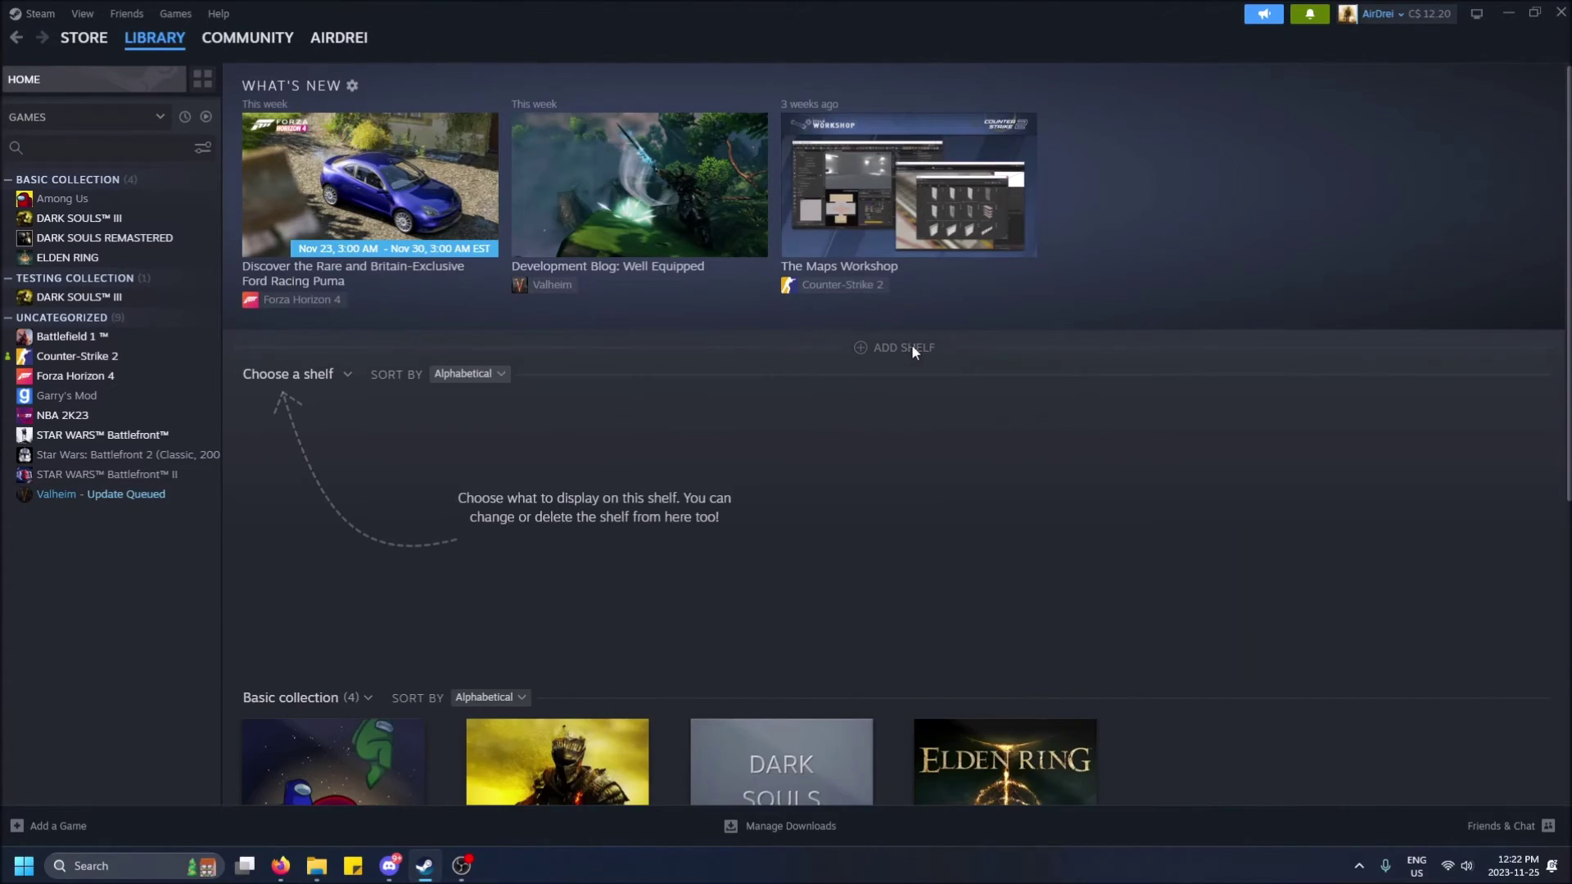
{"action": "left_click", "coordinate": [317, 373]}
{"action": "left_click", "coordinate": [295, 450]}
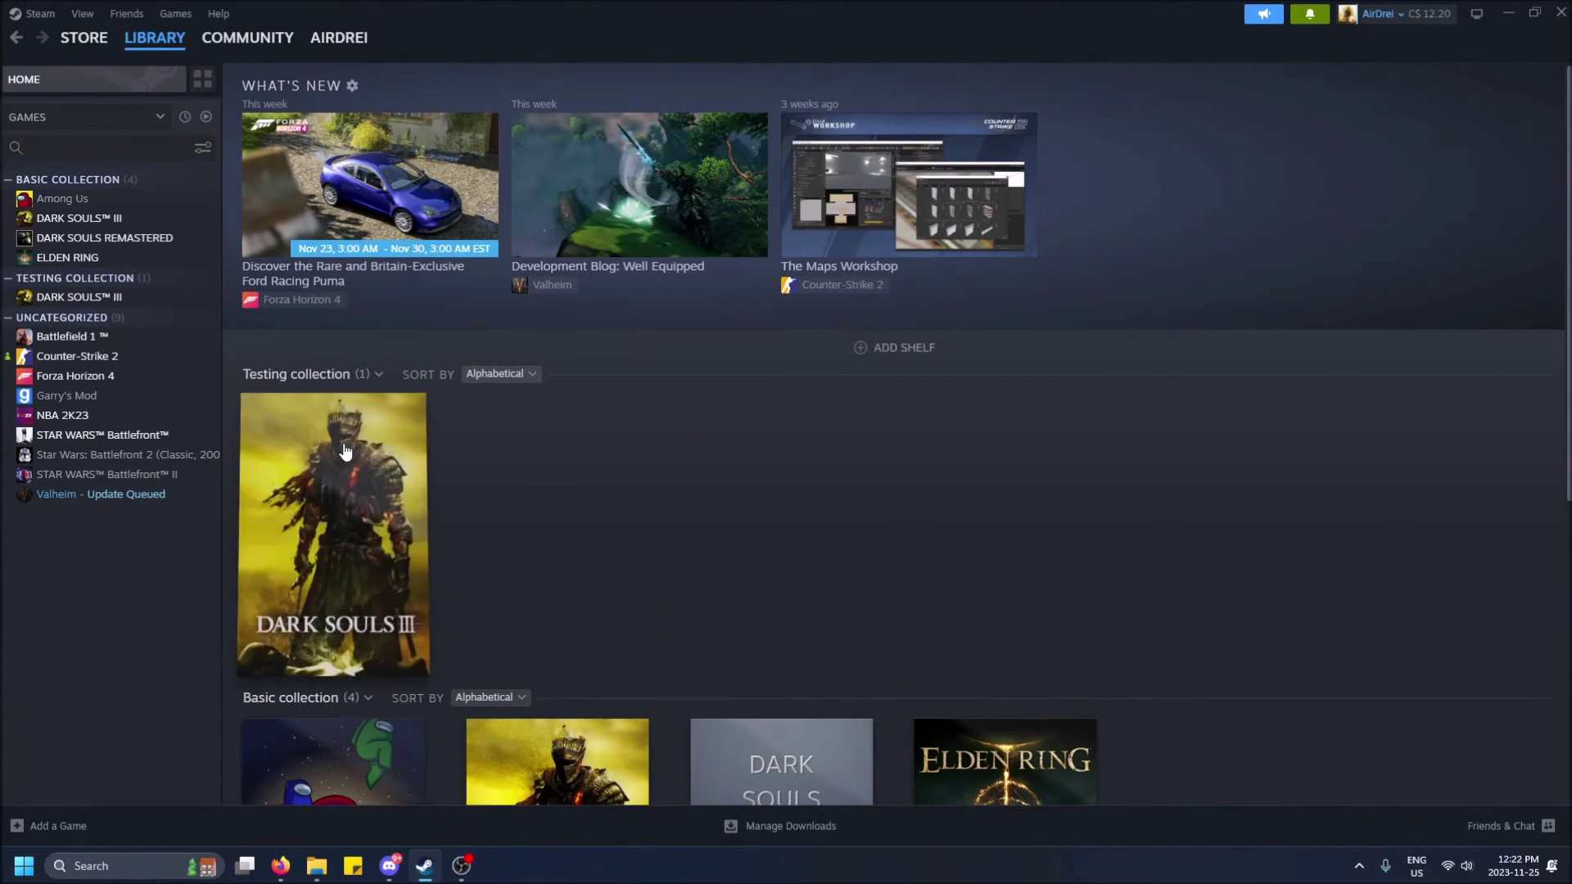
{"action": "scroll", "coordinate": [769, 464], "scroll_direction": "down", "scroll_amount": 5}
{"action": "scroll", "coordinate": [769, 464], "scroll_direction": "up", "scroll_amount": 5}
{"action": "scroll", "coordinate": [769, 470], "scroll_direction": "down", "scroll_amount": 5}
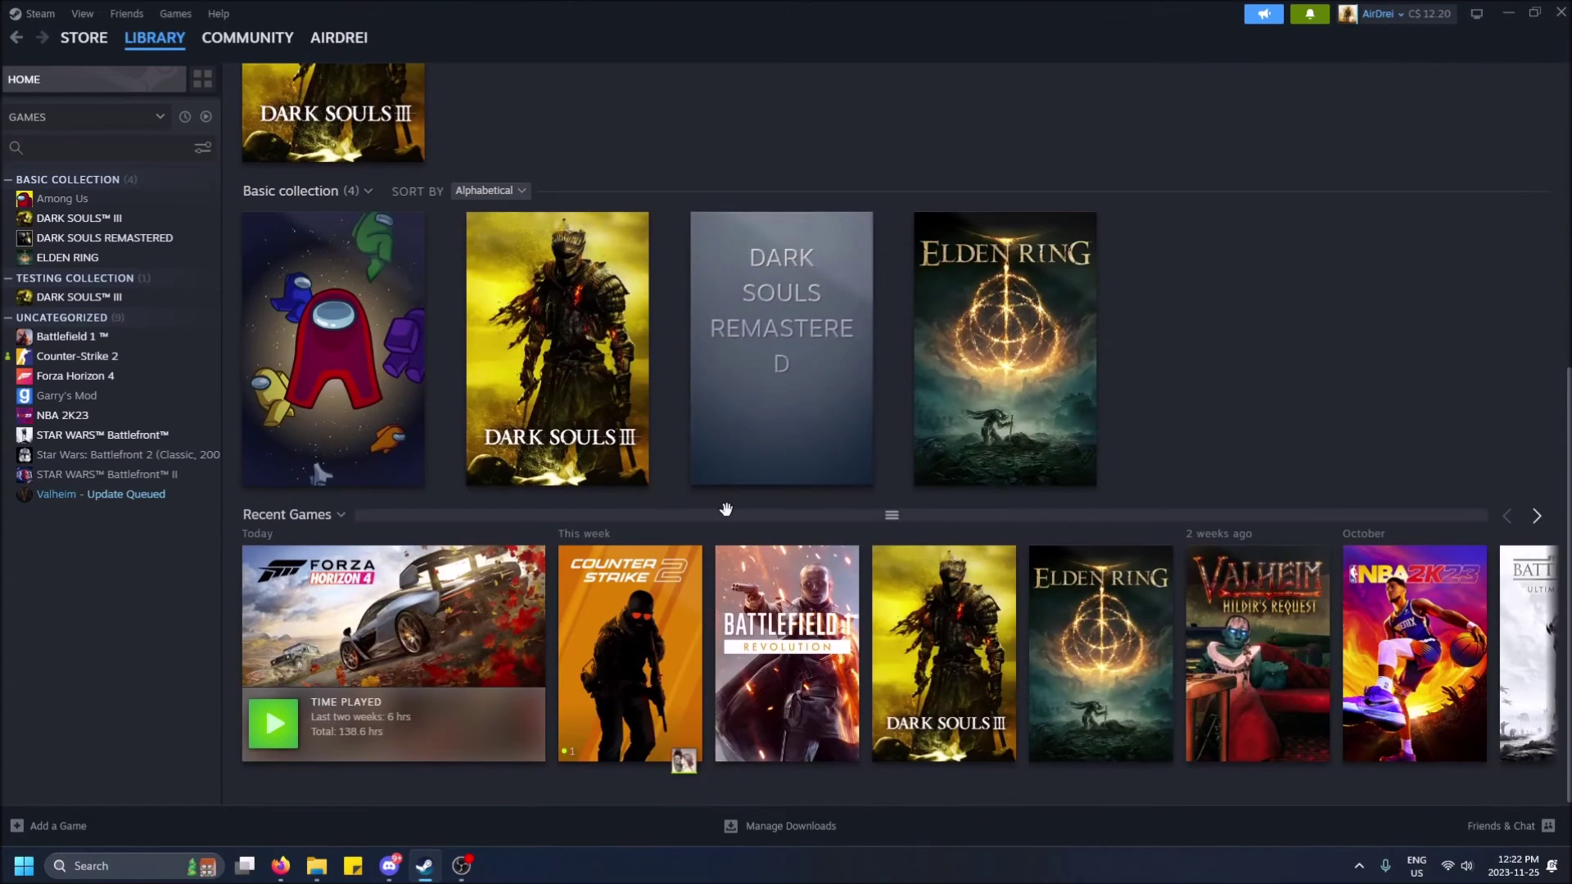
{"action": "scroll", "coordinate": [726, 506], "scroll_direction": "up", "scroll_amount": 5}
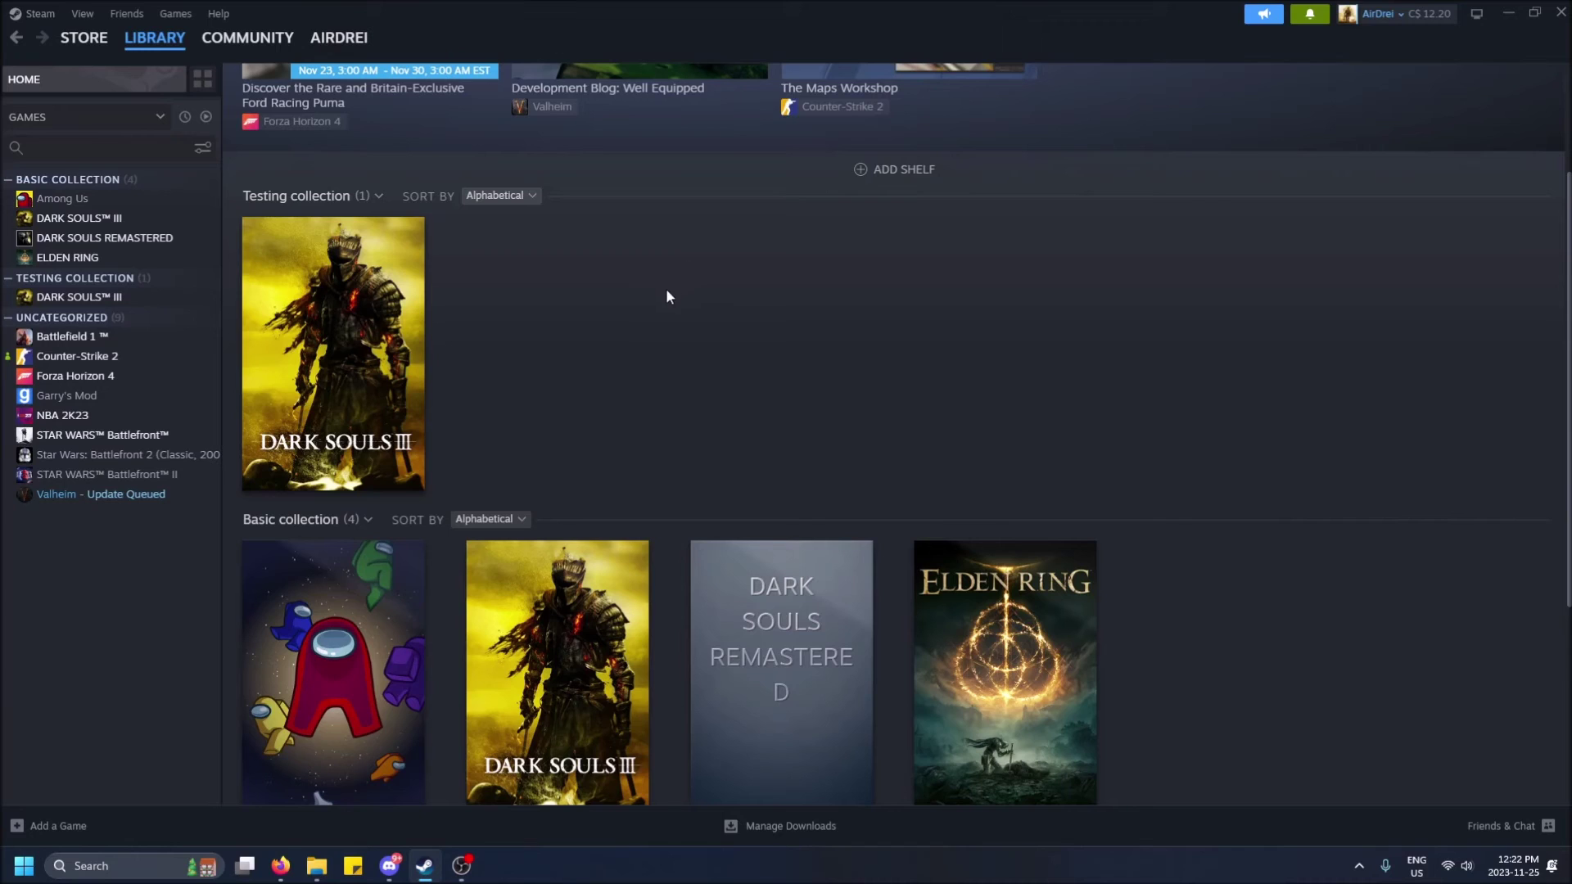
{"action": "scroll", "coordinate": [667, 297], "scroll_direction": "up", "scroll_amount": 3}
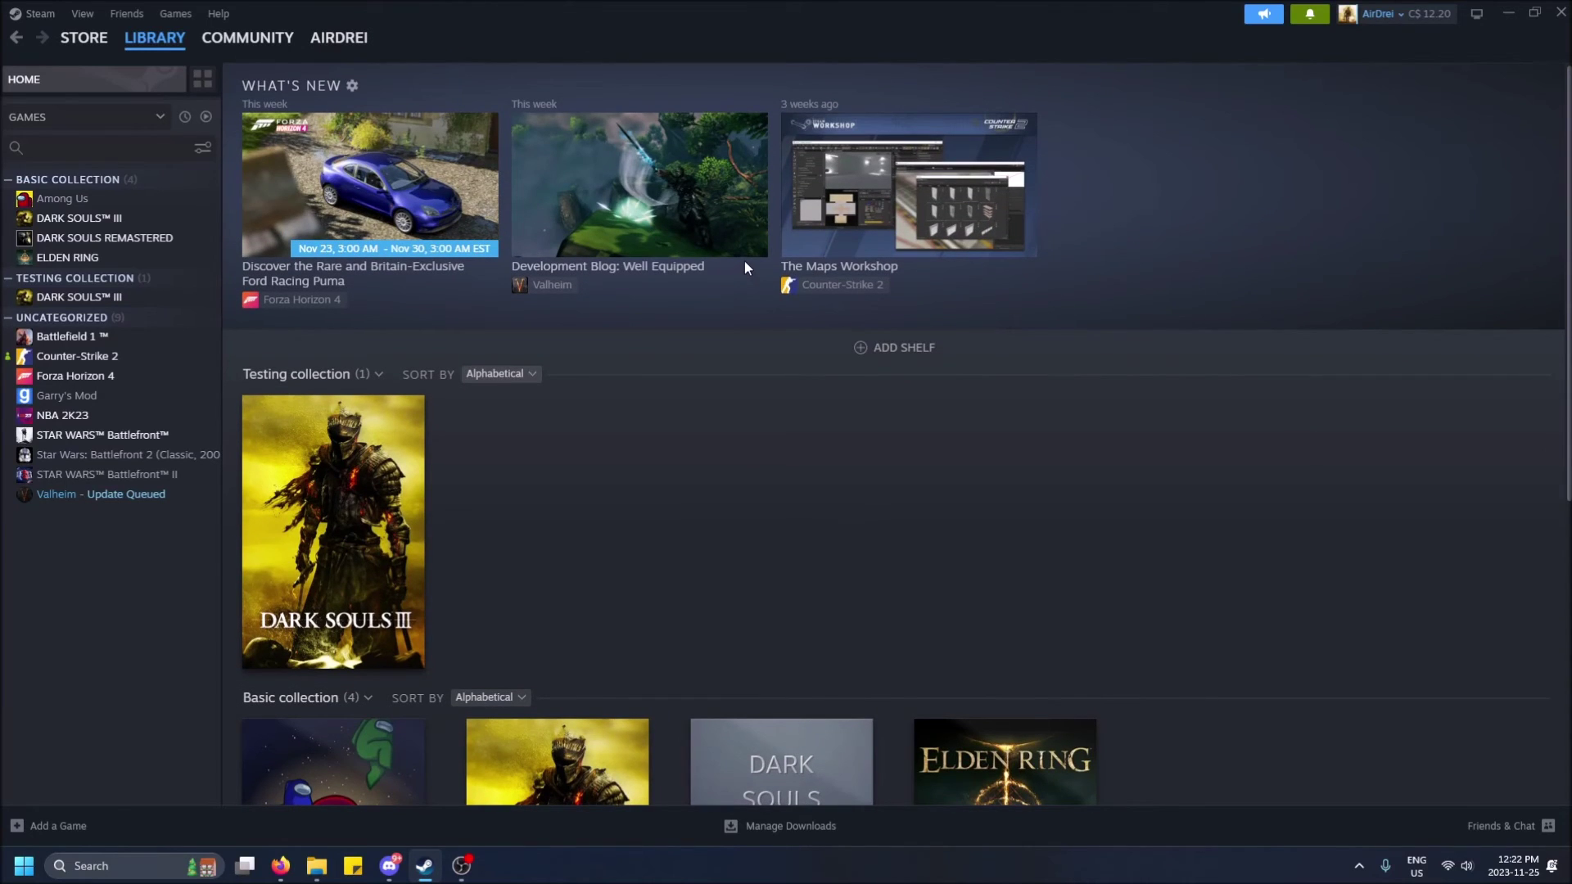
{"action": "mouse_move", "coordinate": [729, 262]}
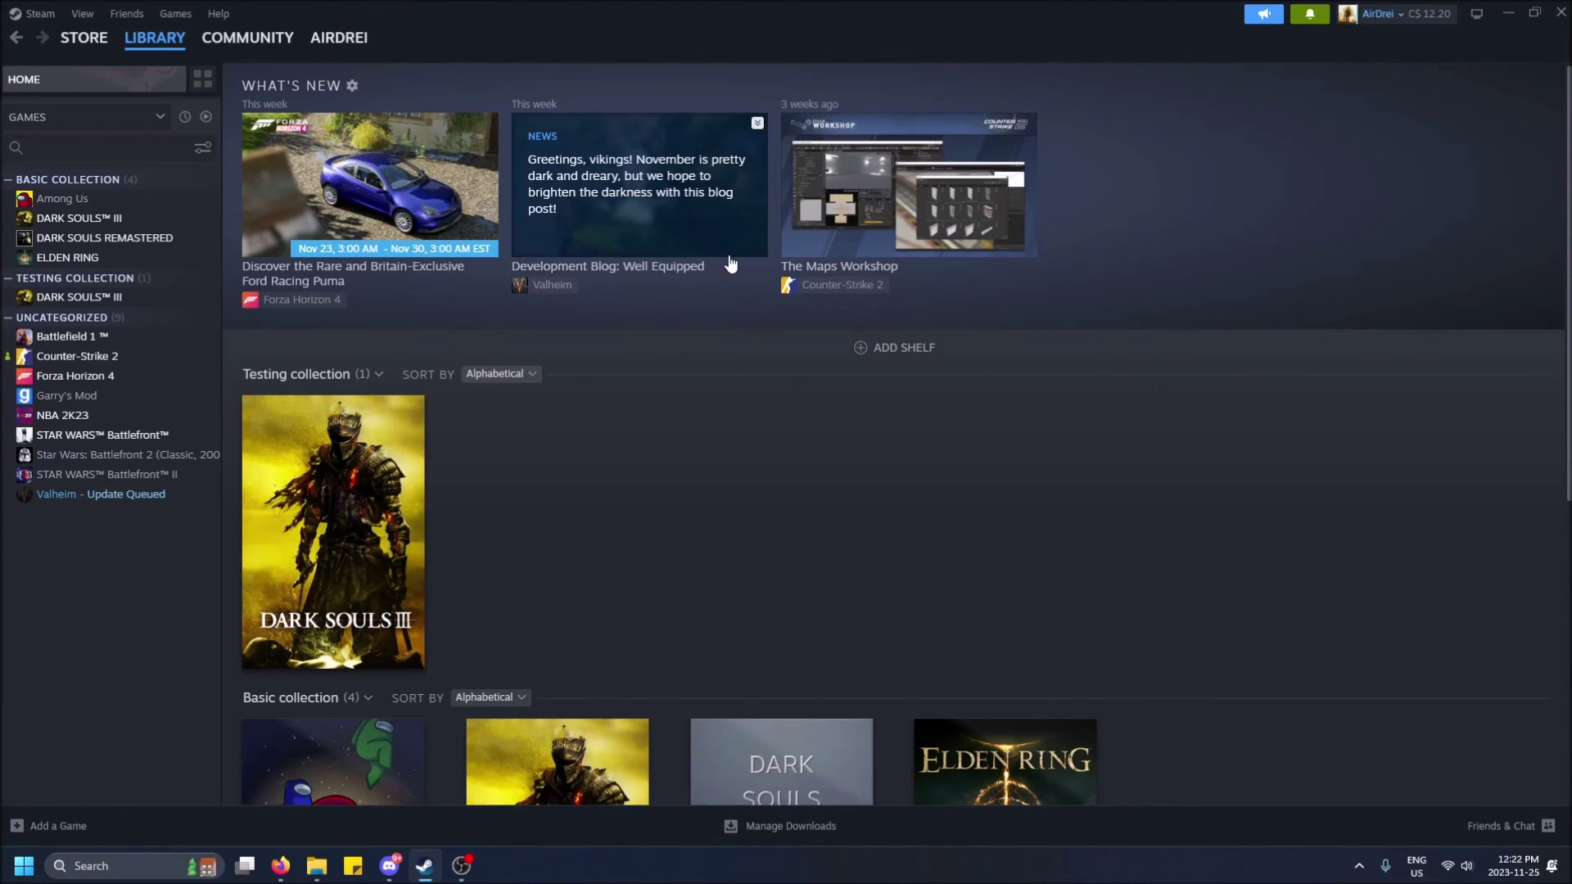